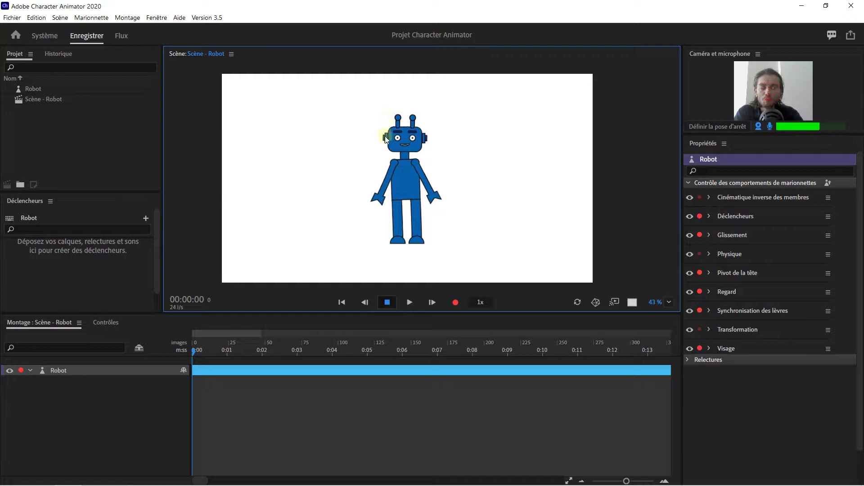
# Step: Enlarge the timeline area and extend the end of the Robot track to about 6:10 on the timeline
pyautogui.scroll(1, 388, 144)
pyautogui.scroll(1, 384, 157)
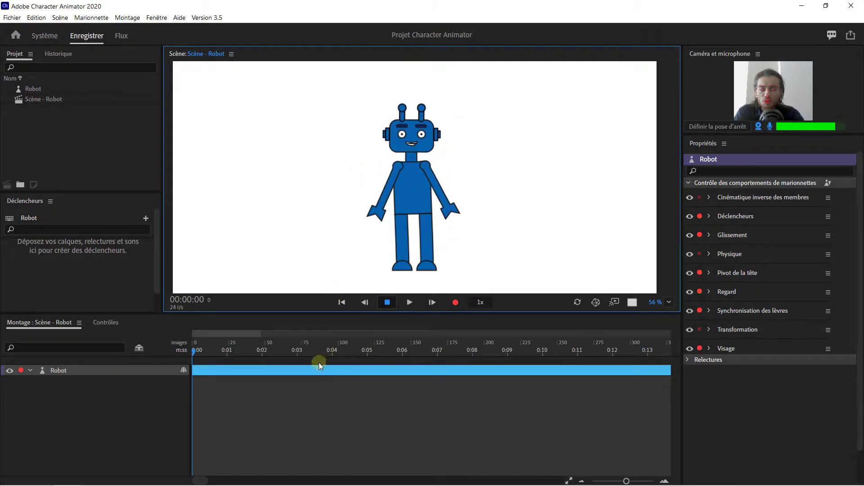
pyautogui.moveTo(312, 313); pyautogui.dragTo(313, 302)
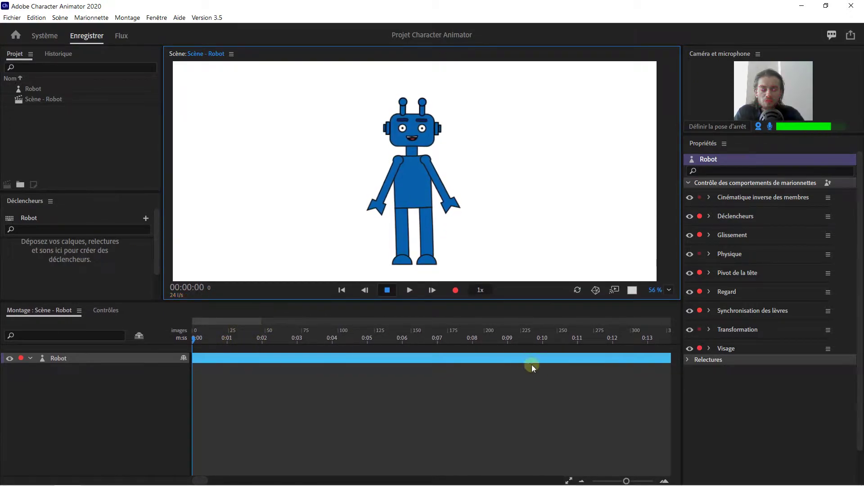
pyautogui.moveTo(627, 481); pyautogui.dragTo(604, 479)
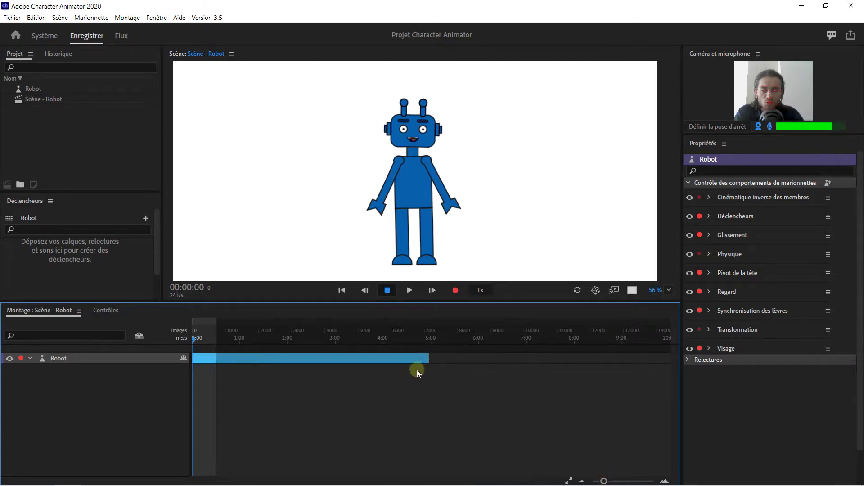
pyautogui.moveTo(450, 356); pyautogui.dragTo(494, 352)
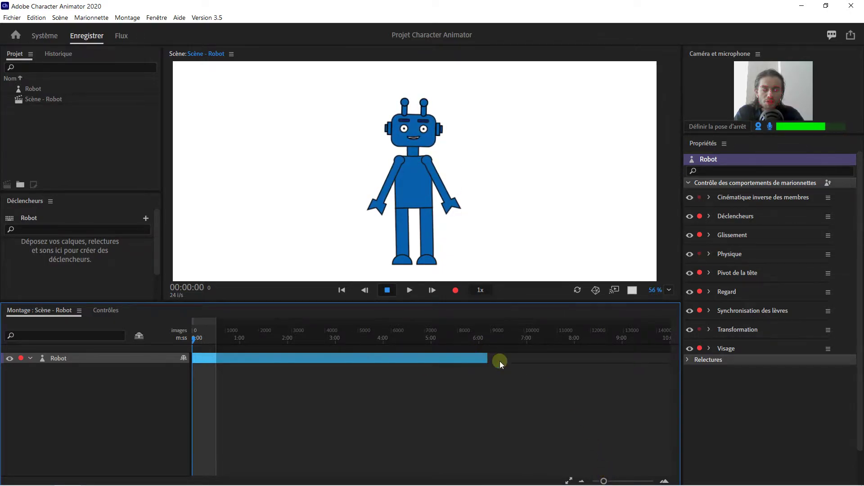
# Step: Set the timeline's work area to run from the start to about 0:28
pyautogui.moveTo(603, 479)
pyautogui.mouseDown()
pyautogui.moveTo(630, 479)
pyautogui.moveTo(617, 474)
pyautogui.mouseUp()
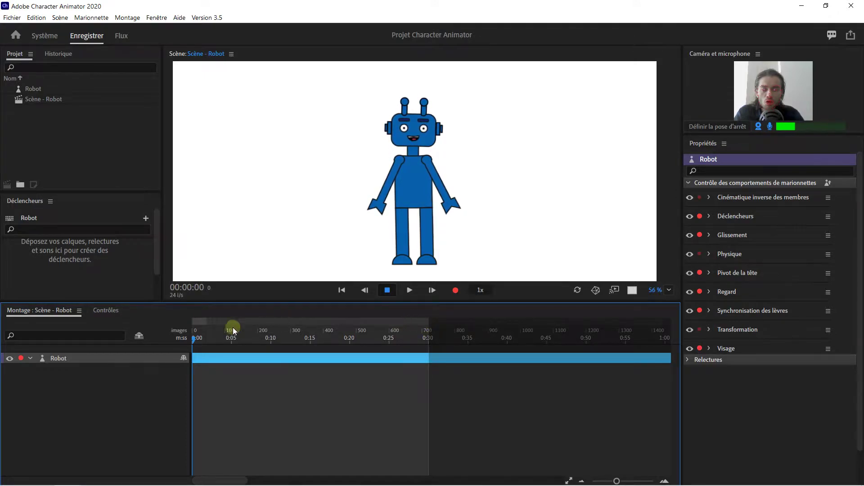
pyautogui.moveTo(206, 320); pyautogui.dragTo(424, 320)
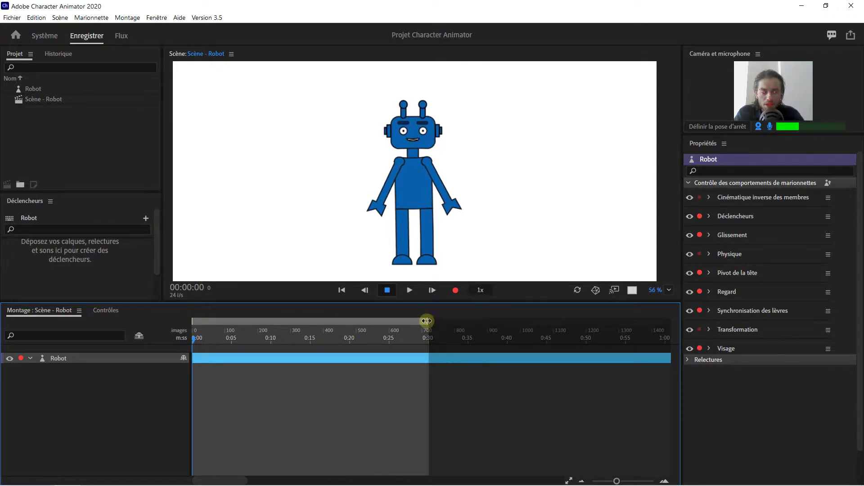
pyautogui.moveTo(436, 321); pyautogui.dragTo(414, 321)
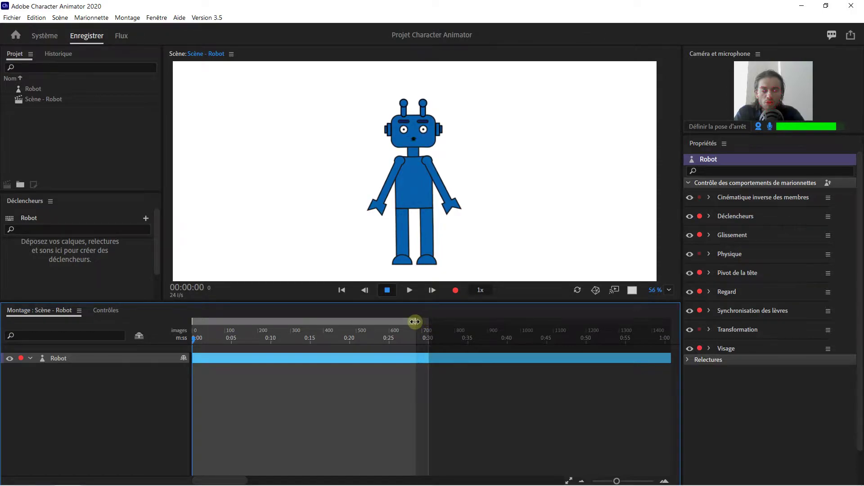
pyautogui.moveTo(615, 480)
pyautogui.mouseDown()
pyautogui.moveTo(636, 480)
pyautogui.moveTo(626, 481)
pyautogui.mouseUp()
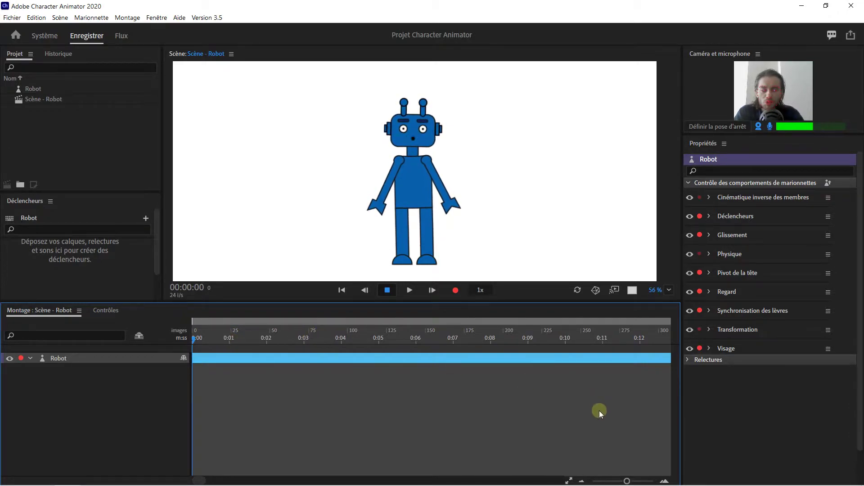
pyautogui.moveTo(626, 481); pyautogui.dragTo(636, 481)
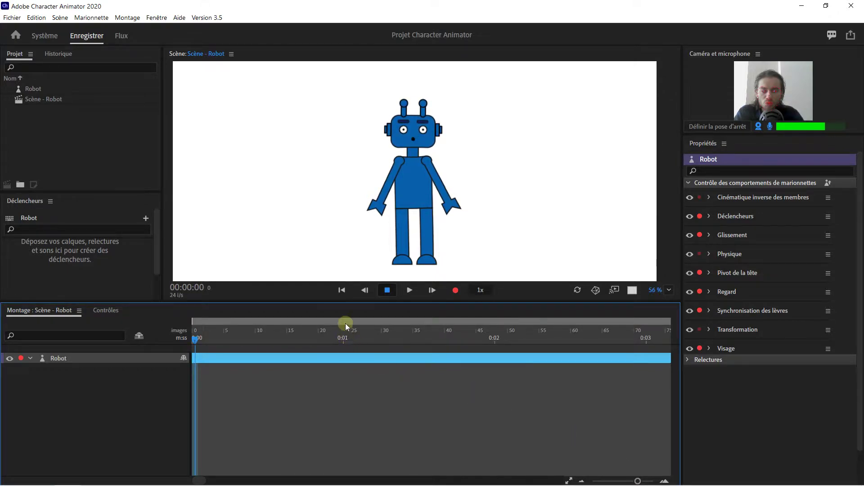
pyautogui.click(637, 481)
pyautogui.moveTo(637, 481); pyautogui.dragTo(617, 481)
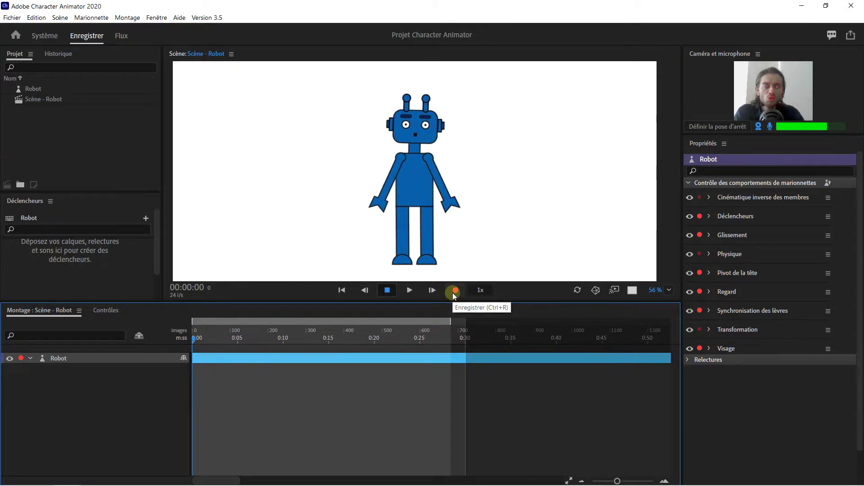
# Step: Scale the robot puppet up by setting its Transformation Échelle to 140 %
pyautogui.scroll(3, 429, 126)
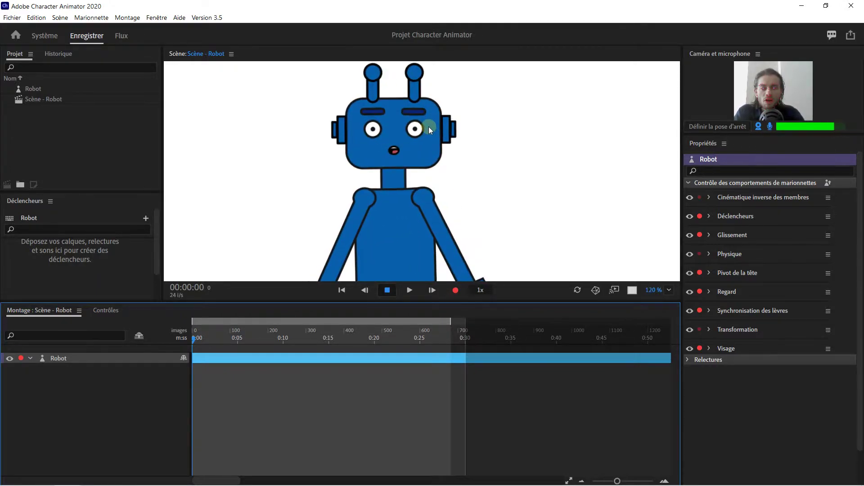
pyautogui.scroll(-2, 429, 127)
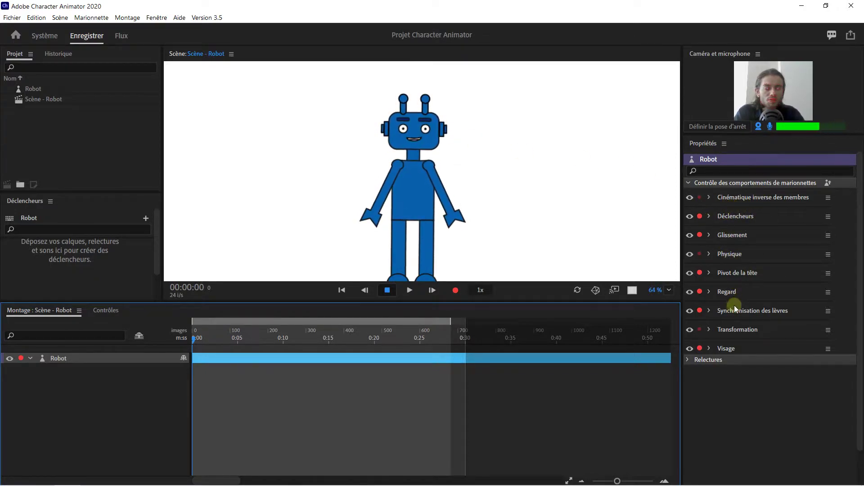
pyautogui.click(710, 331)
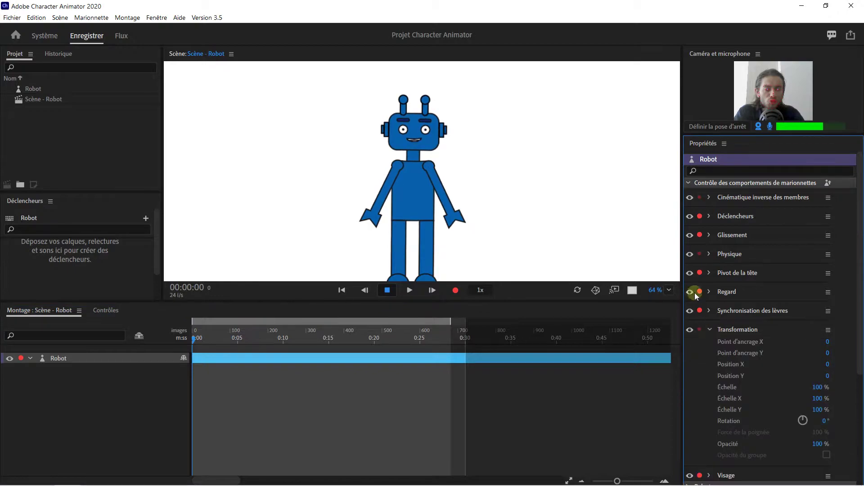
pyautogui.scroll(-2, 468, 175)
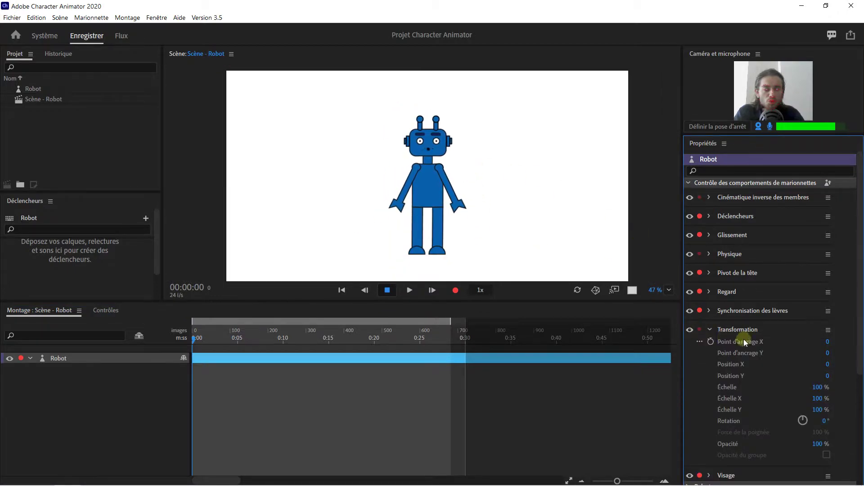
pyautogui.moveTo(816, 388); pyautogui.dragTo(838, 386)
pyautogui.scroll(-2, 497, 228)
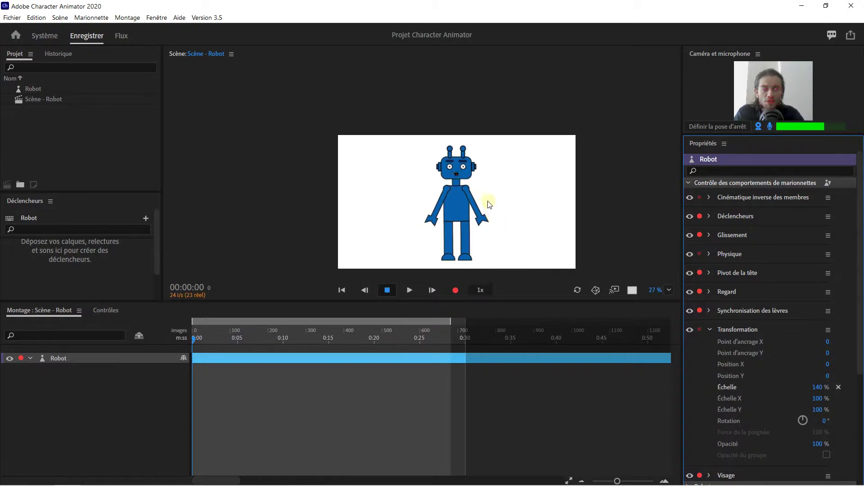
pyautogui.scroll(1, 468, 166)
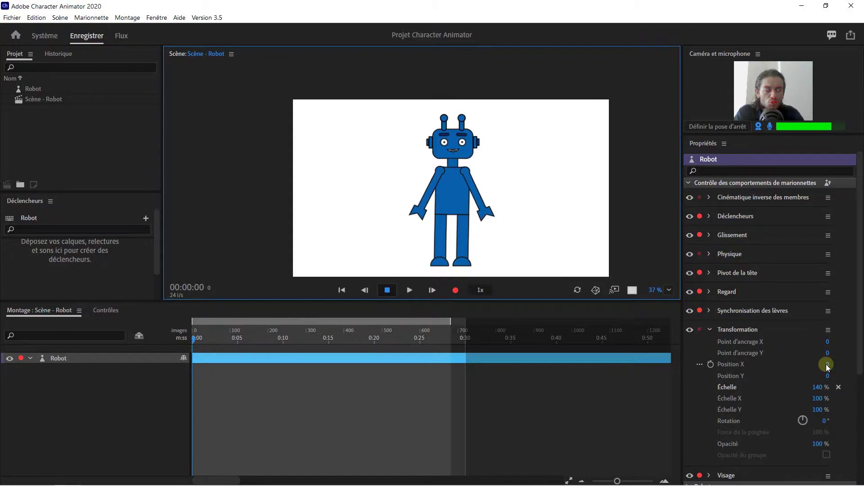
# Step: Try shifting the robot with Position X at -21 and a changed Position Y, and reset both values
pyautogui.moveTo(826, 364)
pyautogui.mouseDown()
pyautogui.moveTo(816, 364)
pyautogui.moveTo(824, 374)
pyautogui.moveTo(808, 373)
pyautogui.moveTo(817, 374)
pyautogui.mouseUp()
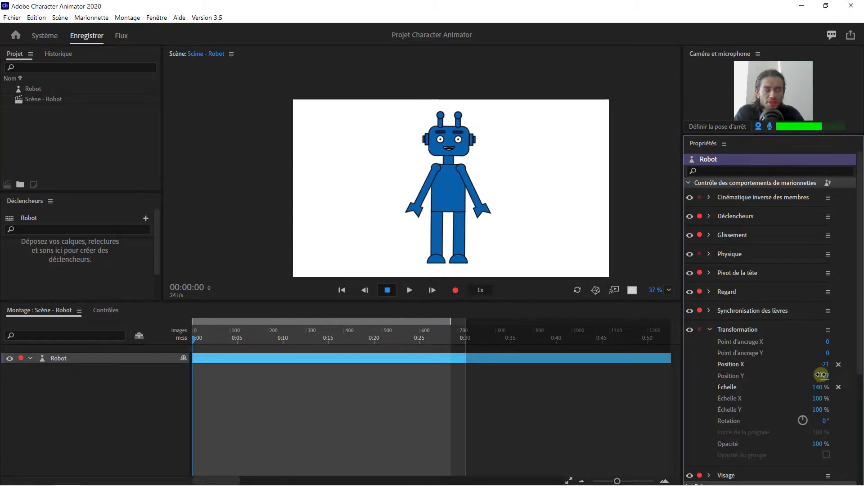
pyautogui.click(838, 364)
pyautogui.click(838, 376)
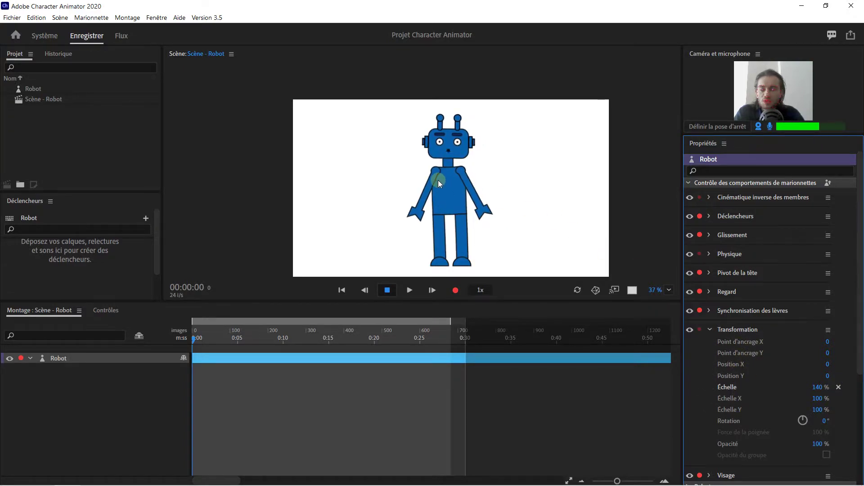
# Step: Record a camera and microphone performance of the robot from the start of the timeline, lasting about 17 seconds
pyautogui.click(339, 288)
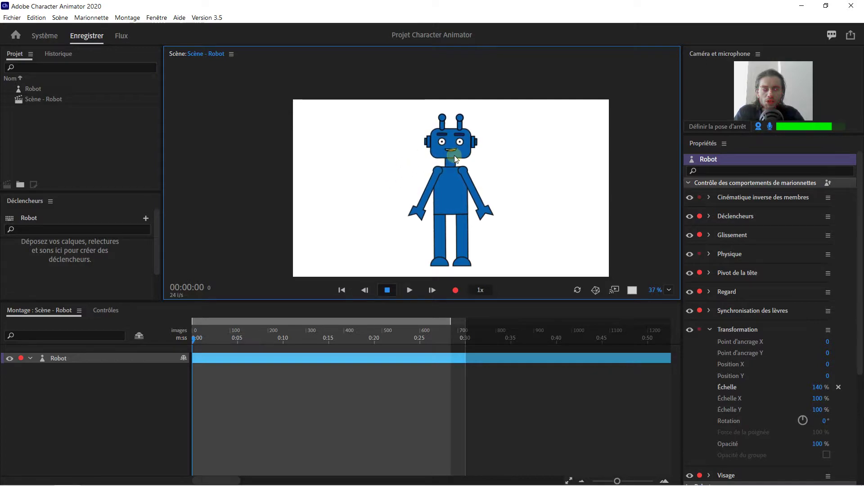
pyautogui.click(456, 290)
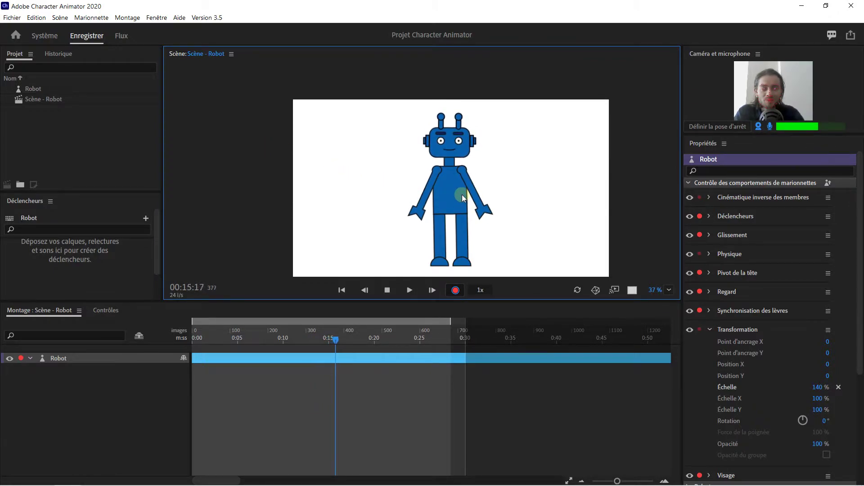
pyautogui.click(457, 291)
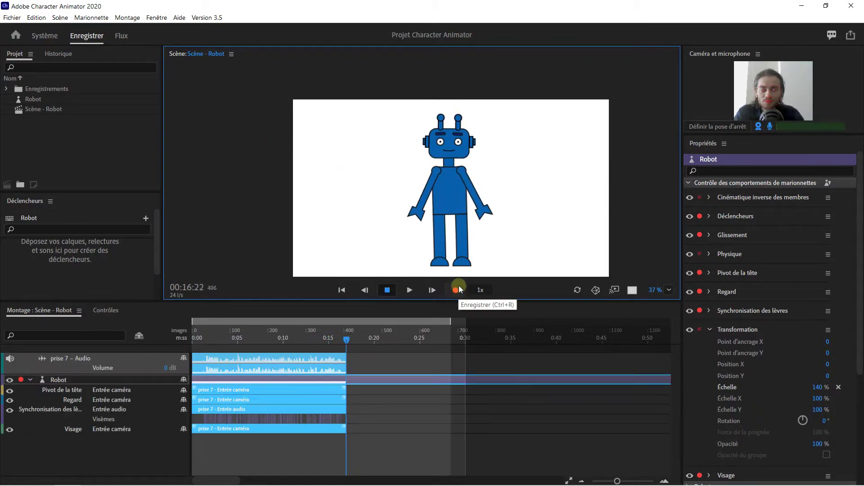
# Step: Play the recorded take from the start of the timeline and stop playback near the end of the take
pyautogui.moveTo(345, 341); pyautogui.dragTo(174, 320)
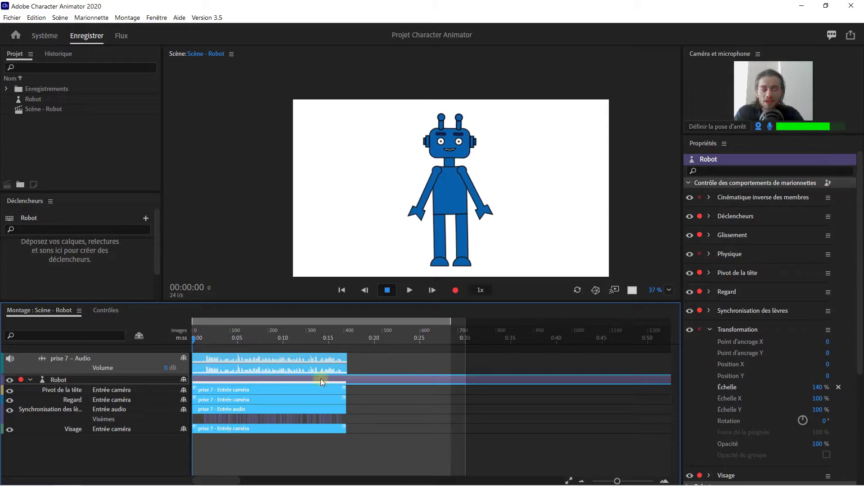
pyautogui.click(342, 290)
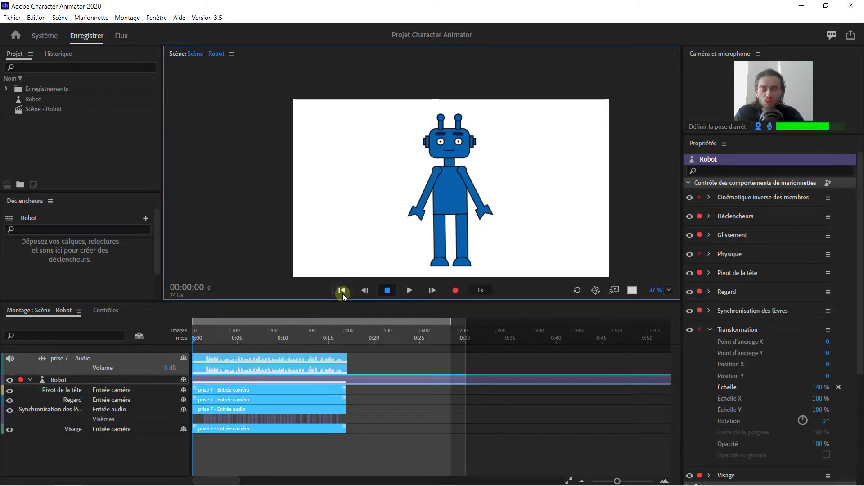
pyautogui.click(410, 290)
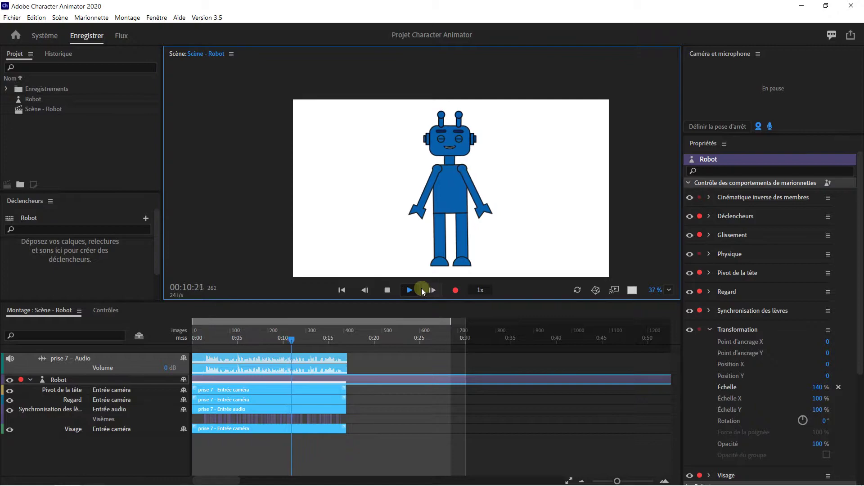
pyautogui.click(388, 292)
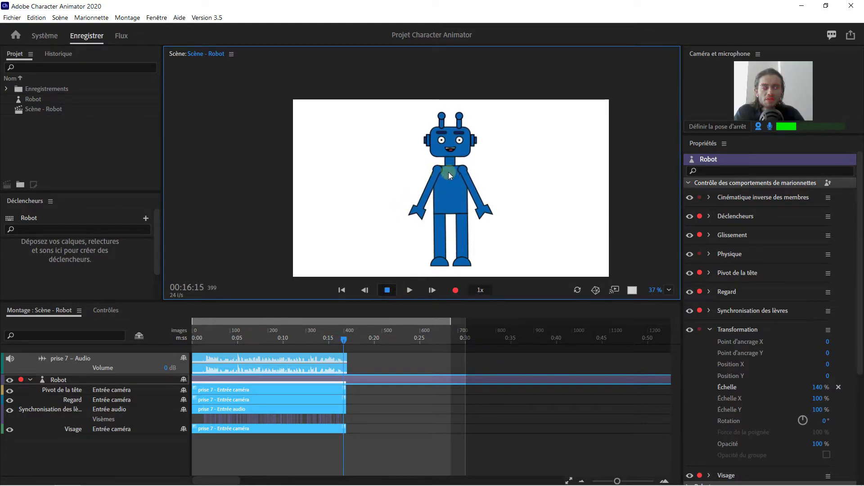
# Step: Try pulling one of the robot's hands outward in the scene, and refresh the scene to restore its pose
pyautogui.moveTo(418, 209); pyautogui.dragTo(391, 222)
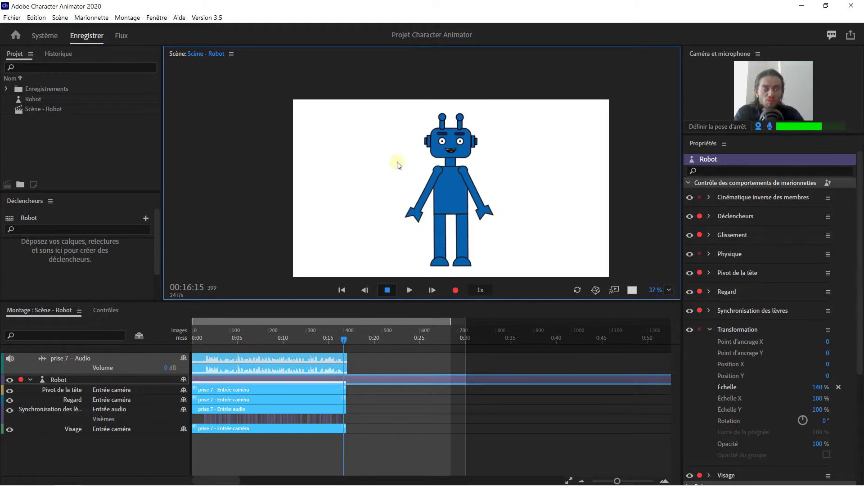
pyautogui.click(578, 290)
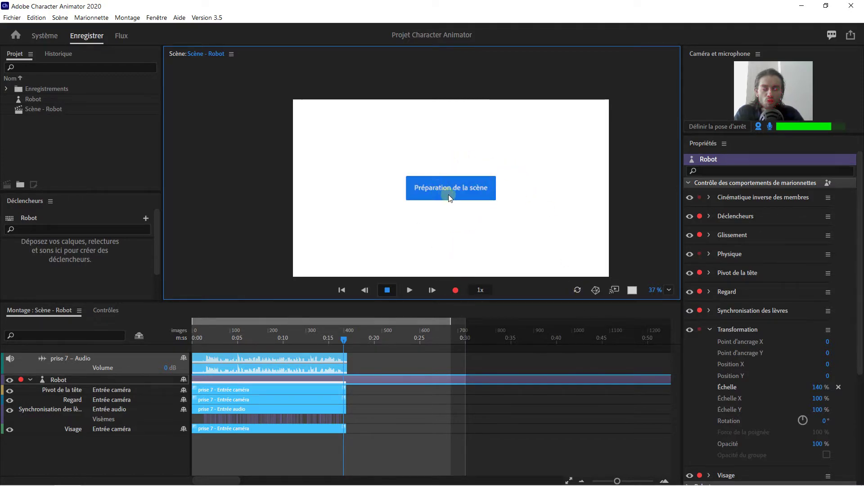
# Step: Return the playhead to the start and leave only Glissement and Cinématique inverse des membres armed for recording on the robot
pyautogui.moveTo(345, 338); pyautogui.dragTo(171, 339)
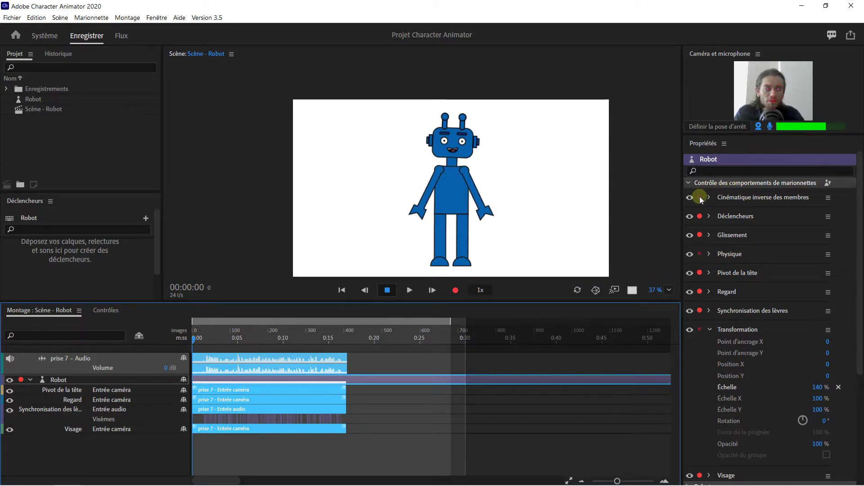
pyautogui.click(700, 217)
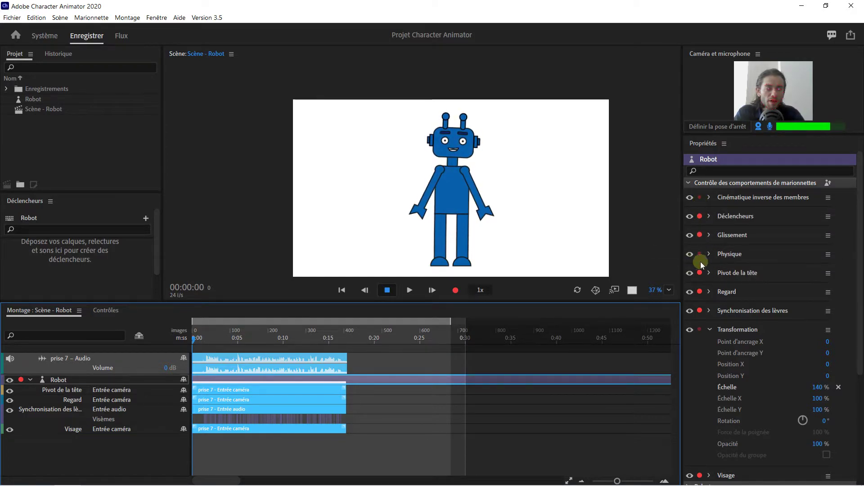
pyautogui.scroll(-3, 698, 346)
pyautogui.click(701, 312)
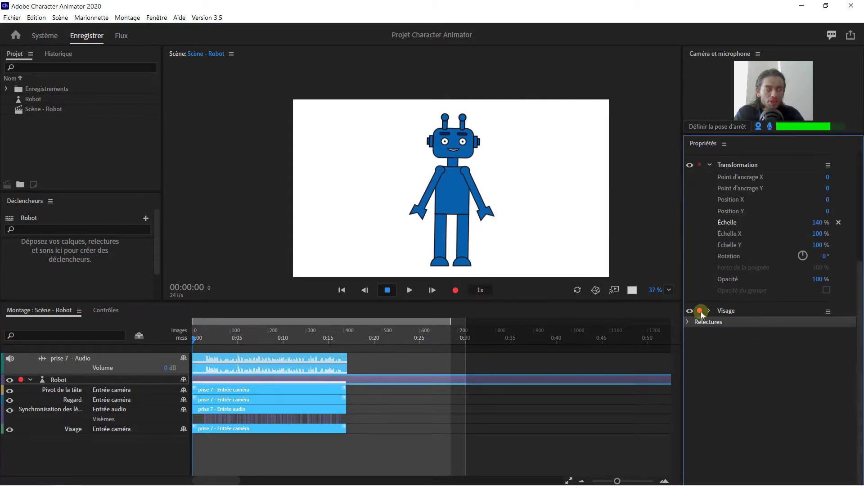
pyautogui.scroll(3, 701, 311)
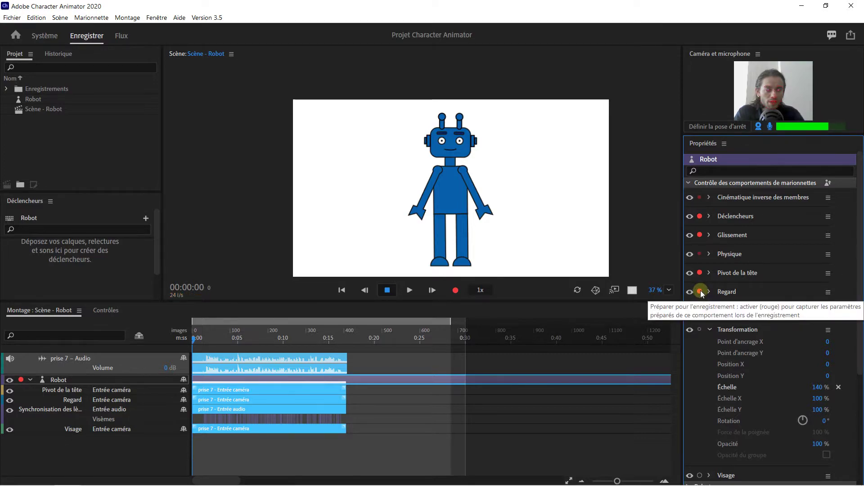
pyautogui.click(700, 292)
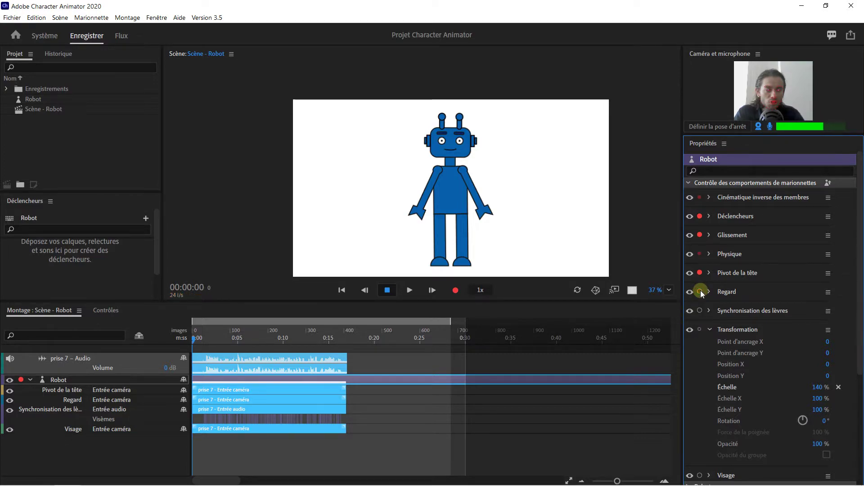
pyautogui.click(700, 254)
pyautogui.click(700, 217)
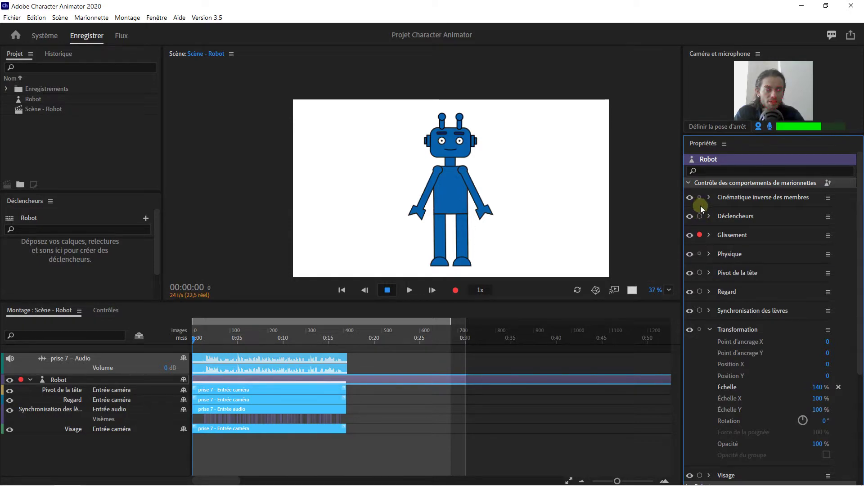
pyautogui.click(700, 235)
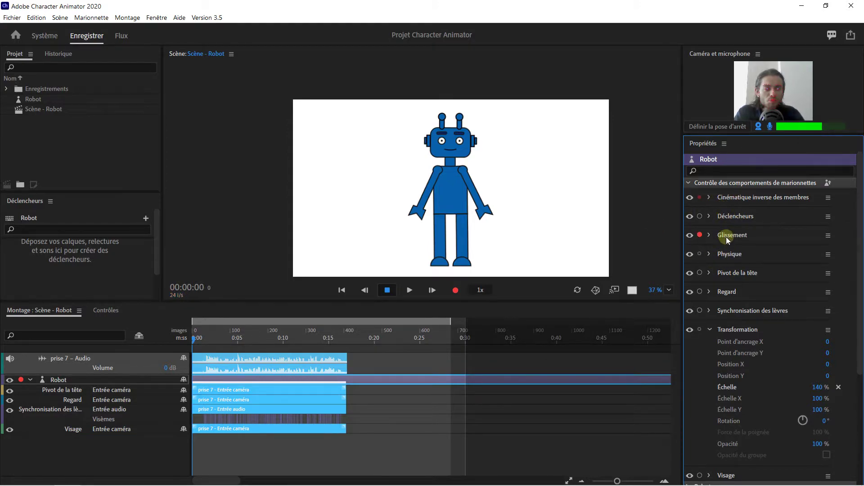
# Step: Try a short recording of the robot from the start of the timeline, and undo the recorded take
pyautogui.moveTo(423, 213); pyautogui.dragTo(410, 228)
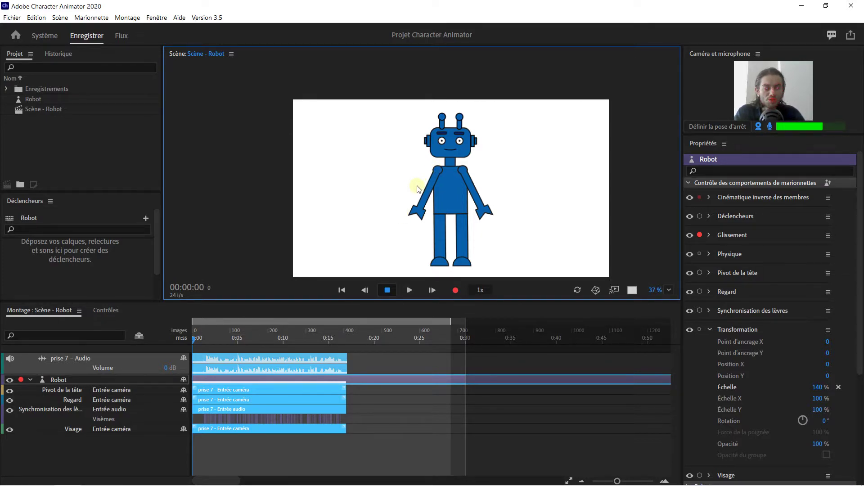
pyautogui.click(195, 340)
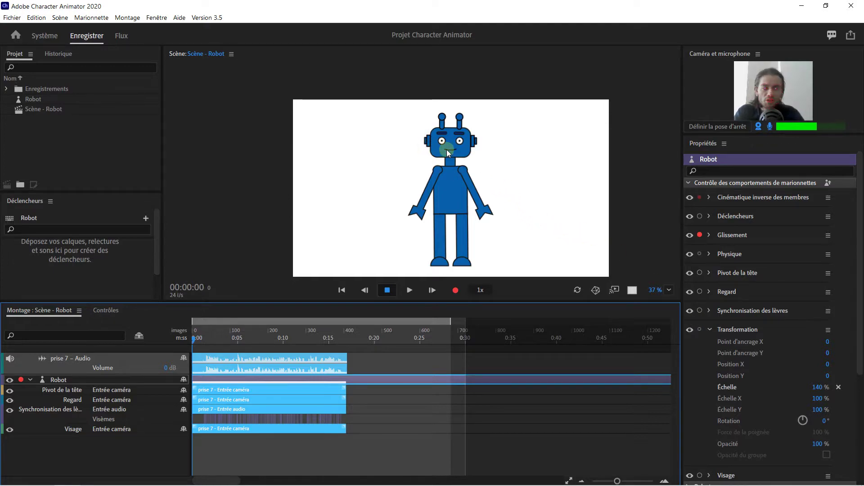
pyautogui.click(699, 235)
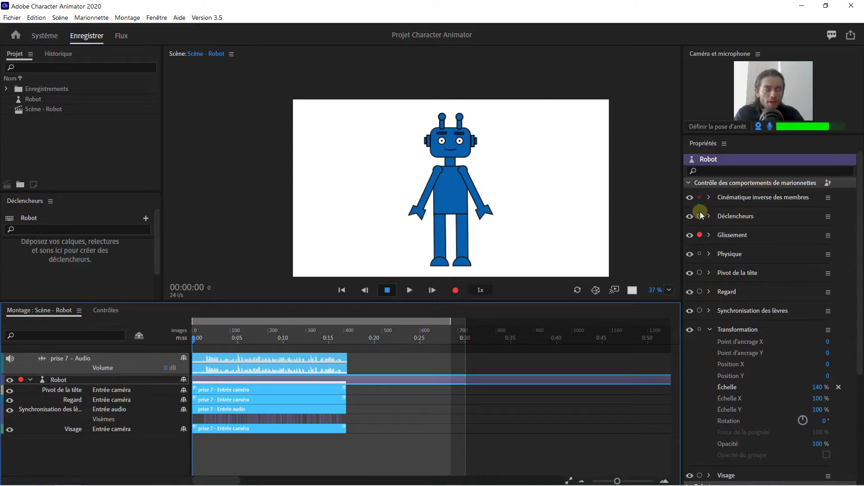
pyautogui.click(452, 289)
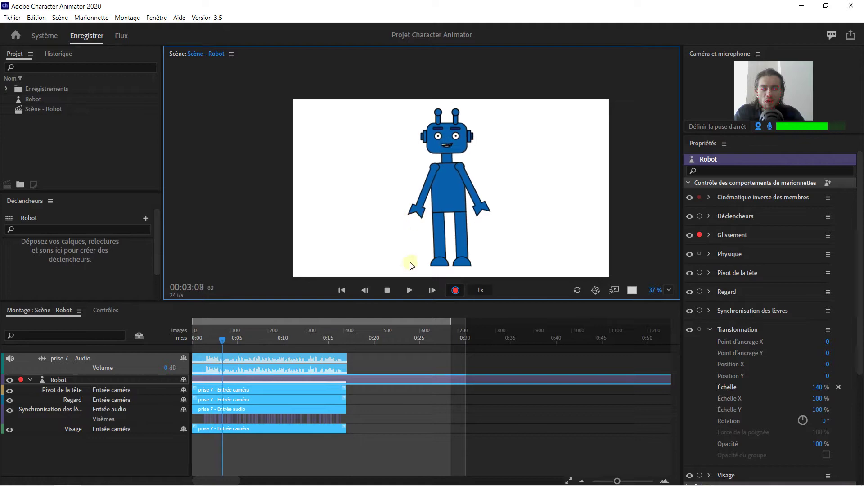
pyautogui.click(453, 290)
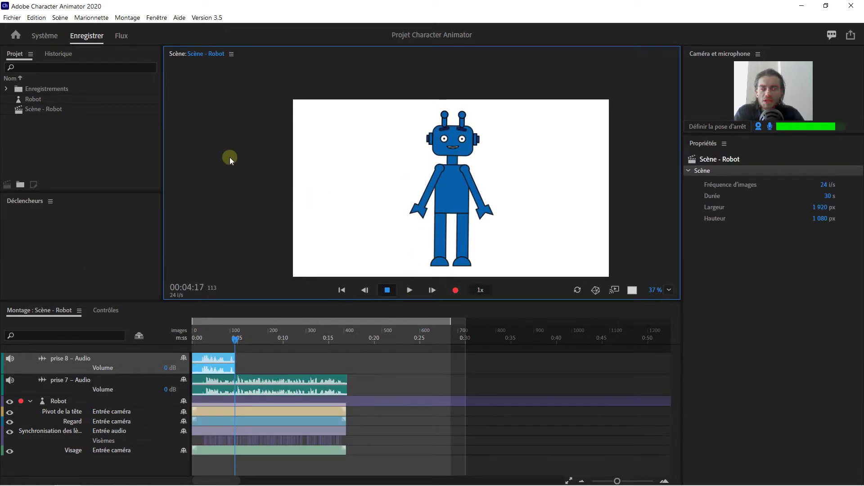
pyautogui.click(37, 17)
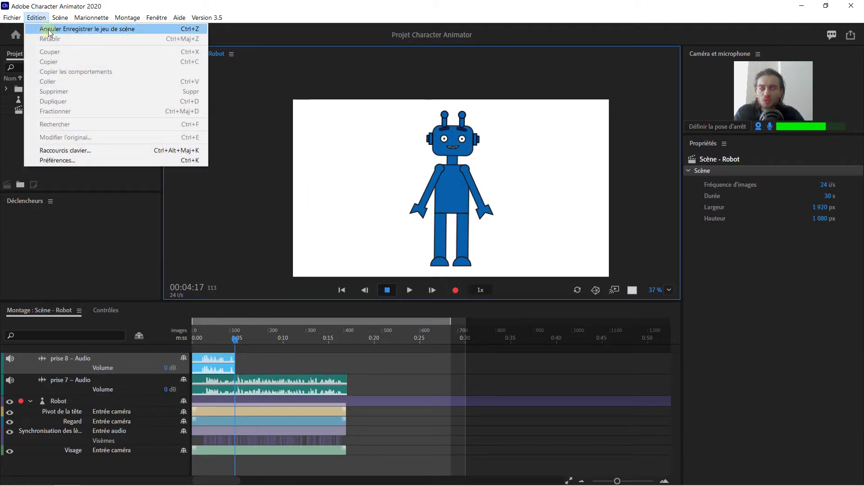
pyautogui.click(48, 29)
# Step: Mute the prise 7 audio and record about 17 seconds of movements for both robot hands from the start of the timeline
pyautogui.moveTo(235, 339); pyautogui.dragTo(184, 342)
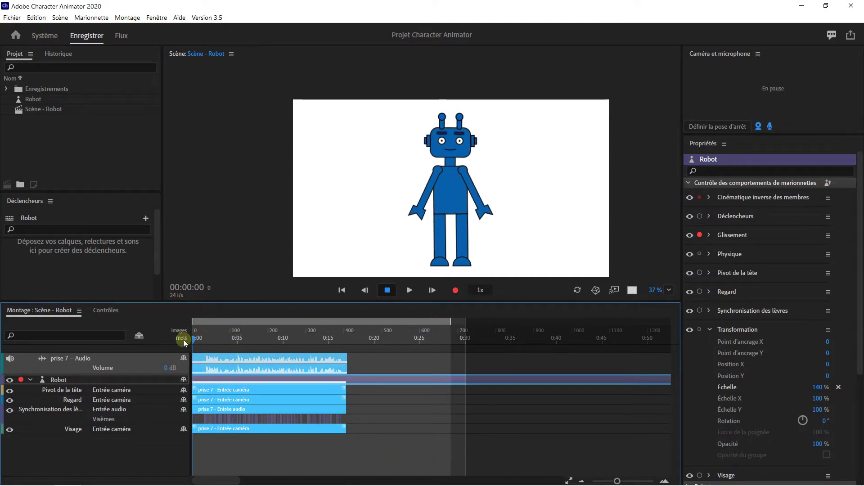
pyautogui.click(10, 359)
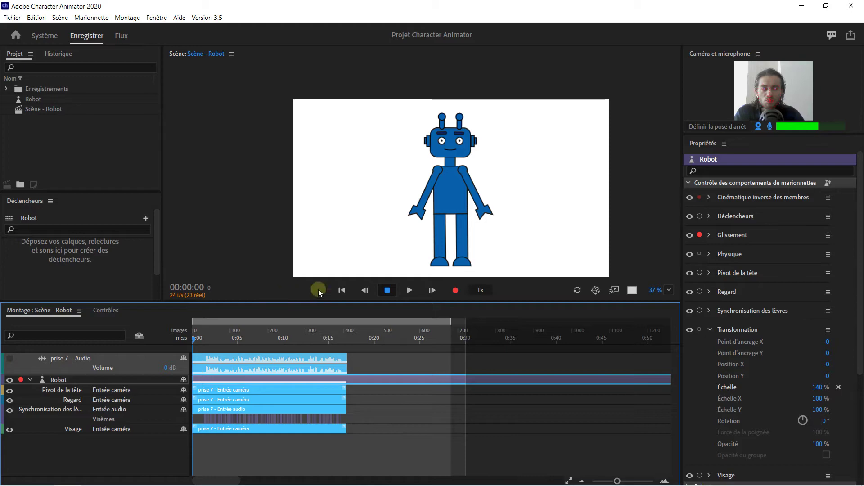
pyautogui.click(454, 291)
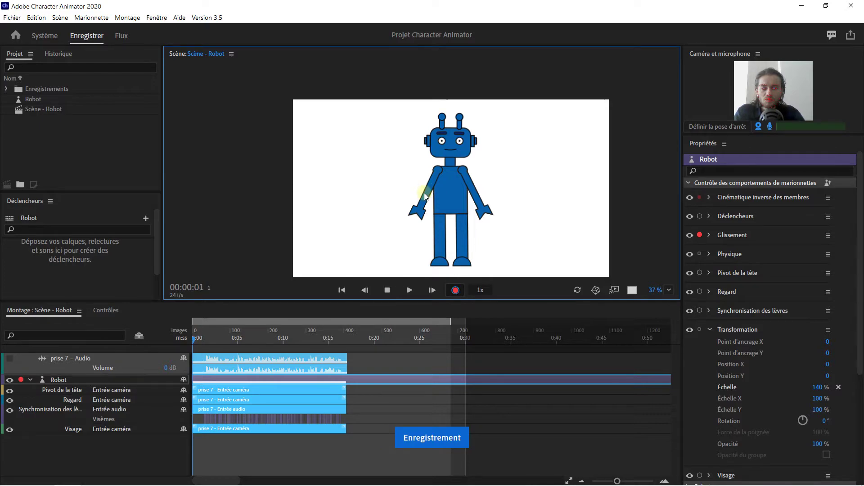
pyautogui.moveTo(431, 191)
pyautogui.mouseDown()
pyautogui.moveTo(415, 208)
pyautogui.moveTo(410, 148)
pyautogui.moveTo(401, 145)
pyautogui.moveTo(427, 119)
pyautogui.moveTo(406, 140)
pyautogui.moveTo(405, 206)
pyautogui.mouseUp()
pyautogui.moveTo(482, 208)
pyautogui.mouseDown()
pyautogui.moveTo(492, 193)
pyautogui.moveTo(497, 141)
pyautogui.moveTo(490, 146)
pyautogui.moveTo(506, 162)
pyautogui.moveTo(488, 216)
pyautogui.mouseUp()
pyautogui.moveTo(419, 212)
pyautogui.mouseDown()
pyautogui.moveTo(396, 193)
pyautogui.moveTo(391, 174)
pyautogui.moveTo(407, 230)
pyautogui.mouseUp()
pyautogui.moveTo(485, 210)
pyautogui.mouseDown()
pyautogui.moveTo(507, 166)
pyautogui.moveTo(511, 192)
pyautogui.moveTo(498, 225)
pyautogui.mouseUp()
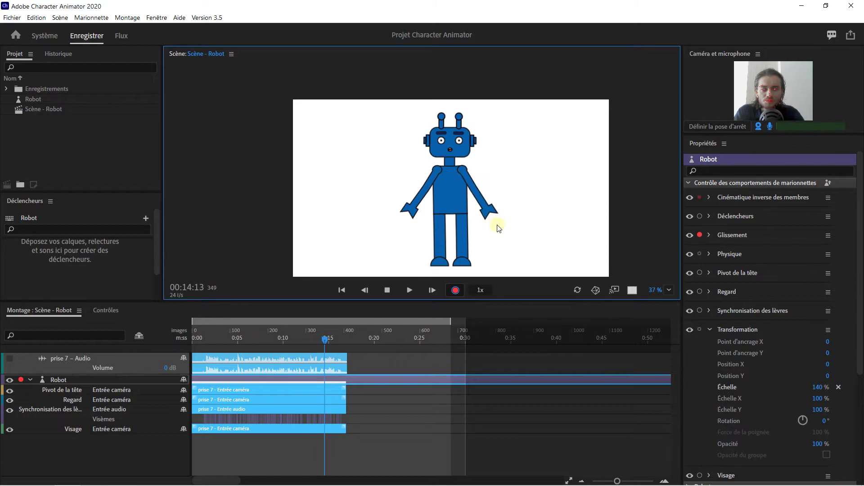
pyautogui.click(455, 291)
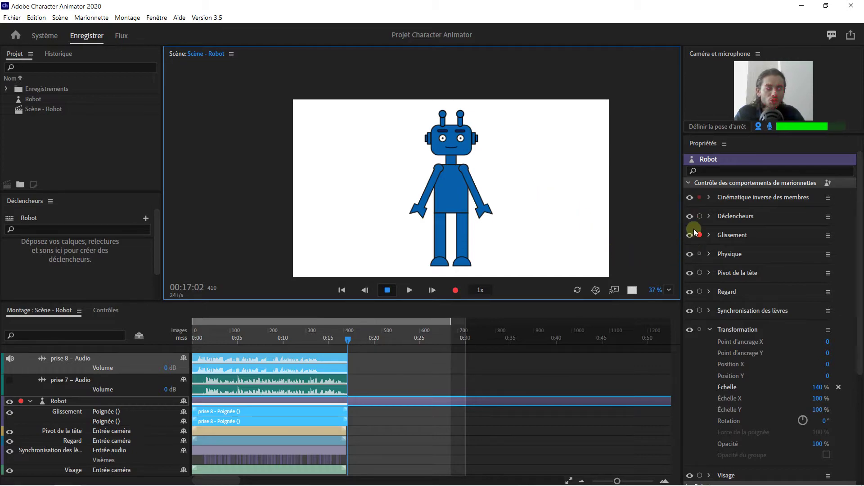
# Step: Return the playhead to the start and delete the prise 8 audio track
pyautogui.moveTo(349, 336); pyautogui.dragTo(155, 328)
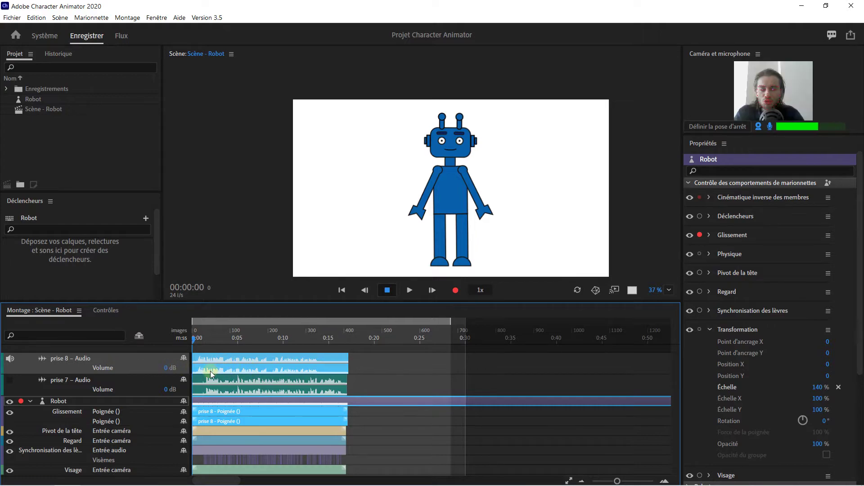
pyautogui.click(218, 356)
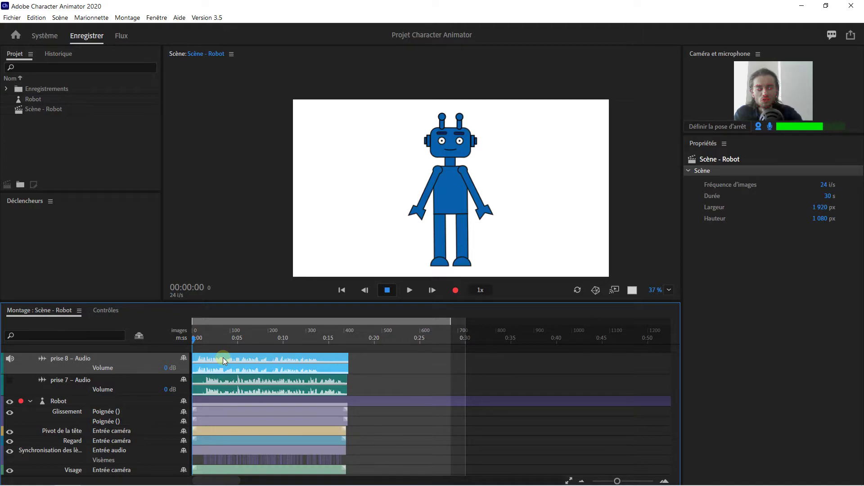
pyautogui.press('Delete')
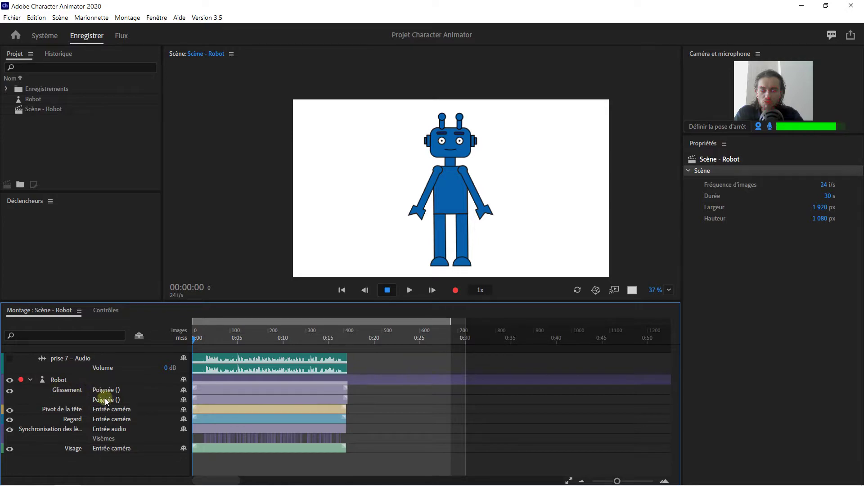
# Step: Unmute the prise 7 audio and play the combined face, voice and arm takes through to their end
pyautogui.click(412, 290)
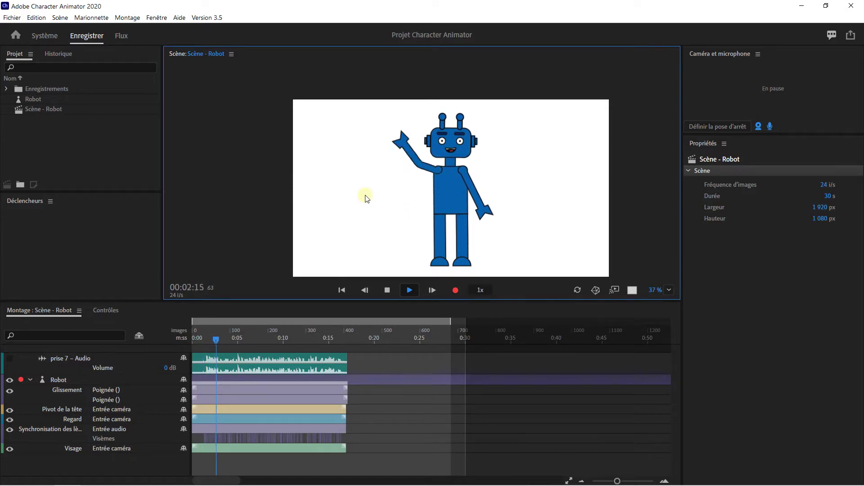
pyautogui.click(387, 289)
pyautogui.click(345, 290)
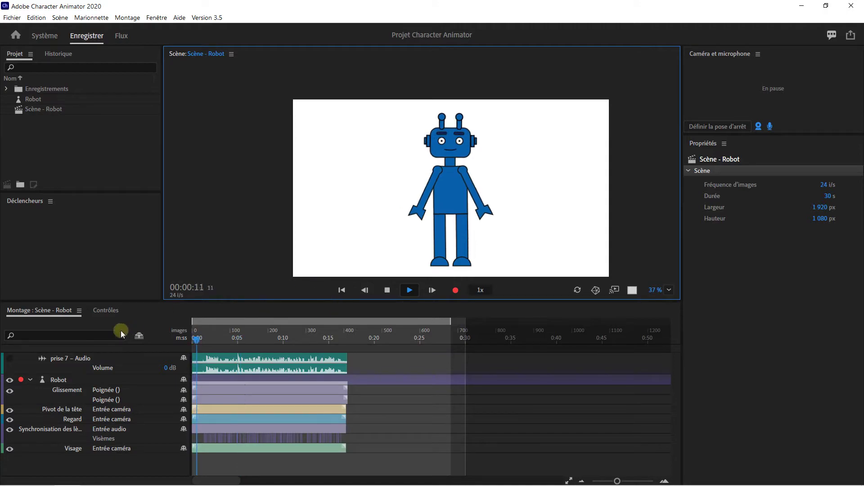
pyautogui.click(10, 359)
pyautogui.press('space')
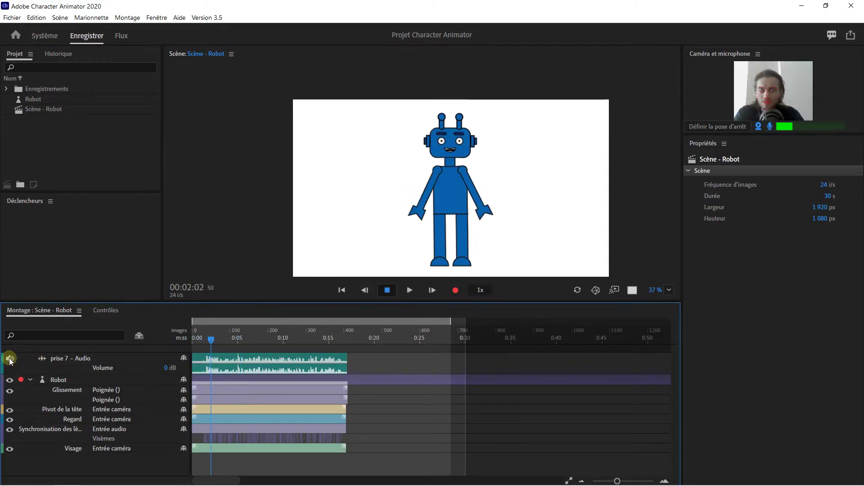
pyautogui.click(409, 290)
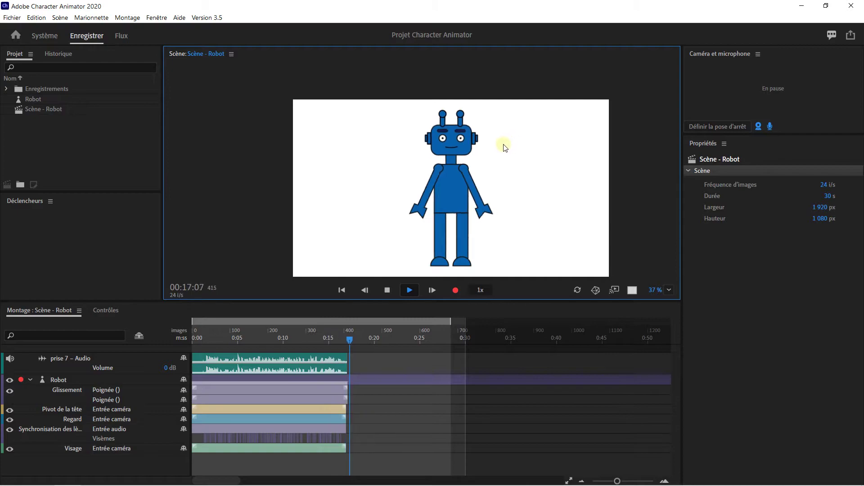
# Step: Place the playhead at the end of the existing takes, at 00:16:23, and arm all of the robot's behaviours for recording
pyautogui.click(365, 340)
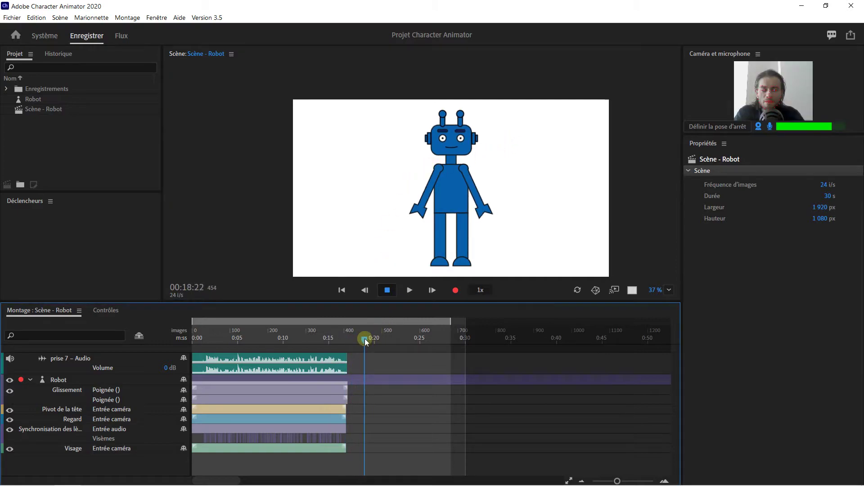
pyautogui.moveTo(363, 342); pyautogui.dragTo(347, 340)
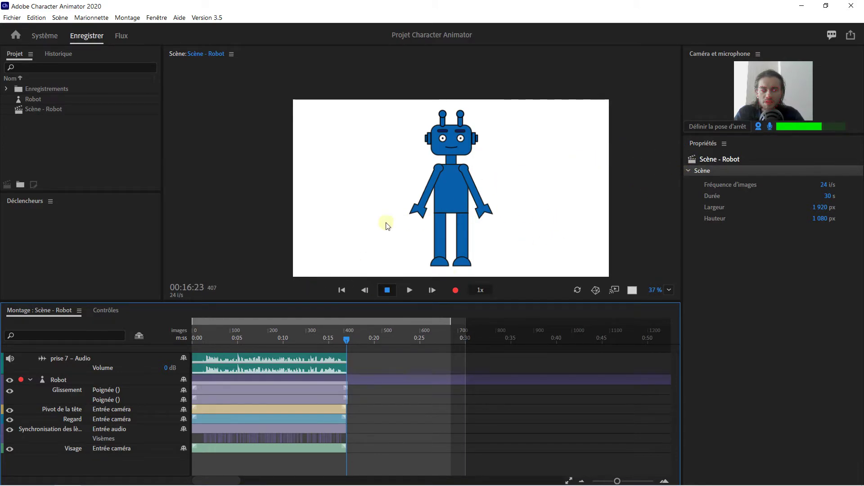
pyautogui.click(59, 380)
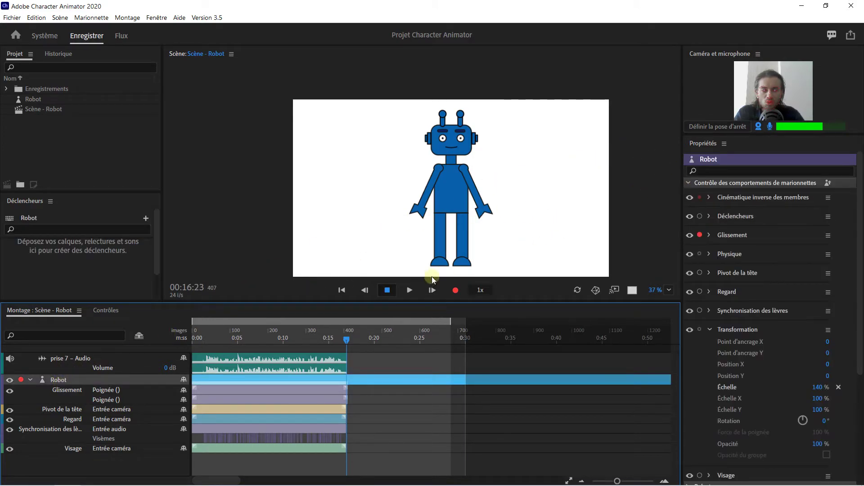
pyautogui.click(699, 236)
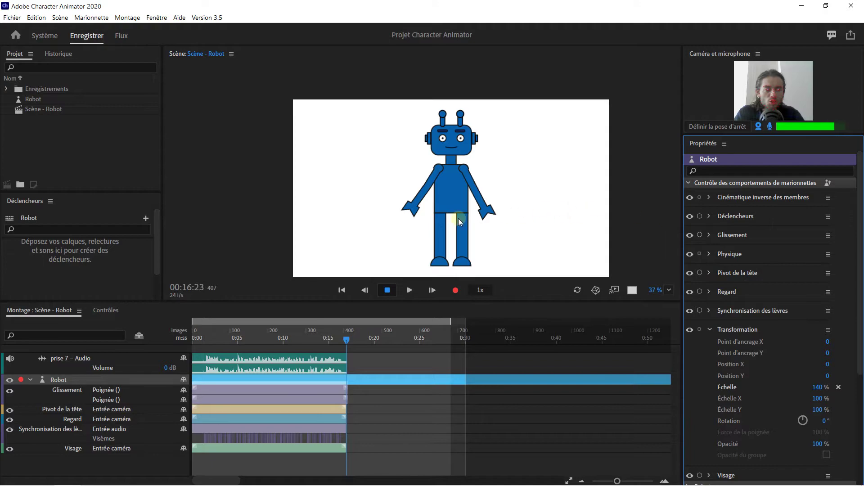
pyautogui.click(700, 197)
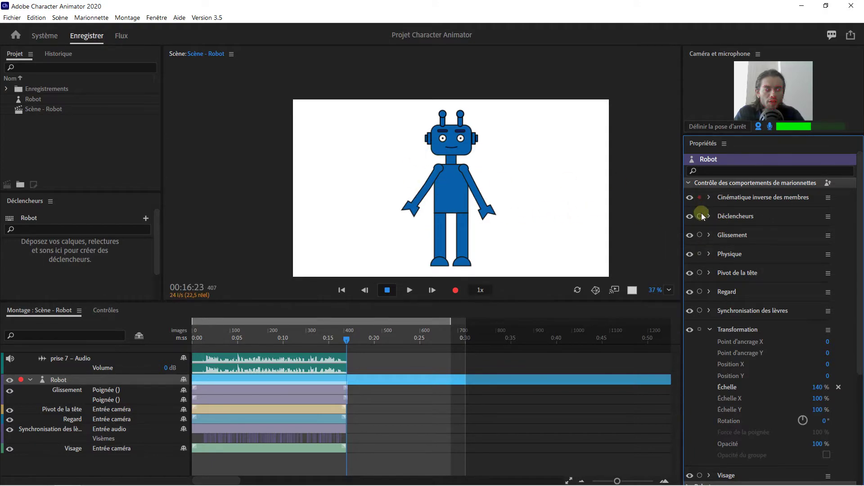
pyautogui.click(700, 253)
pyautogui.click(700, 273)
pyautogui.click(700, 310)
pyautogui.click(699, 330)
pyautogui.scroll(-3, 705, 328)
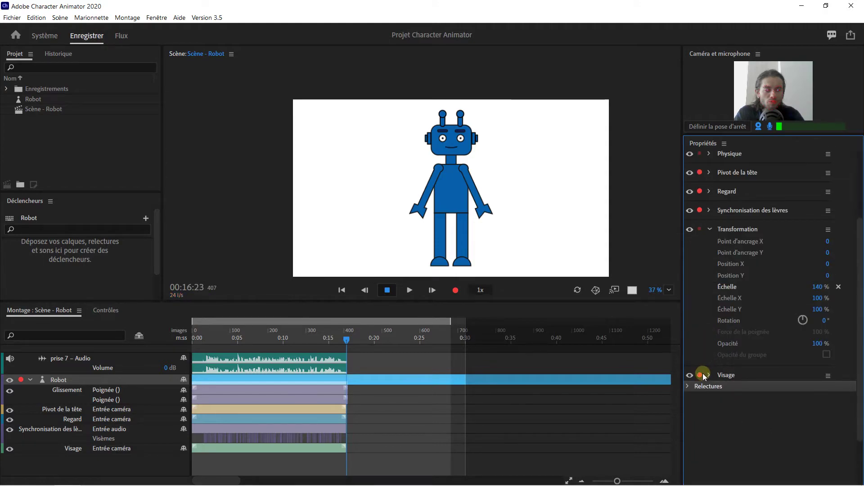
# Step: Record a second camera and microphone performance of the robot from 00:16:23 to about 00:29:13
pyautogui.click(452, 292)
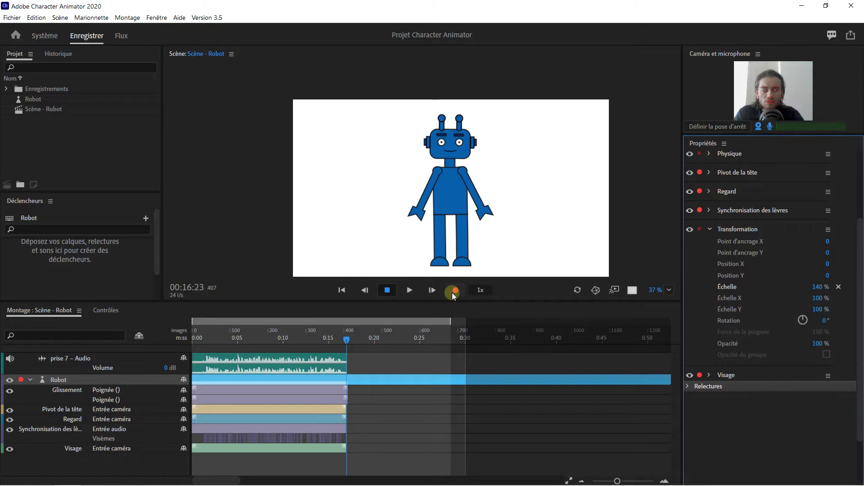
pyautogui.scroll(3, 711, 192)
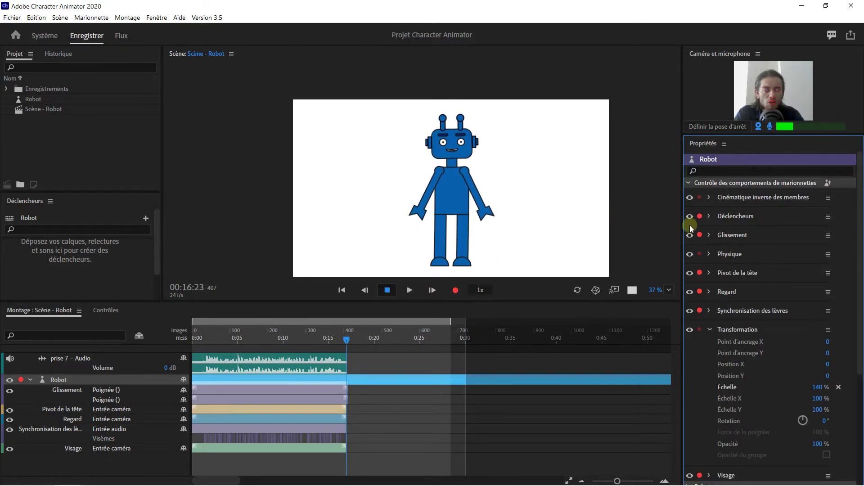
pyautogui.click(456, 290)
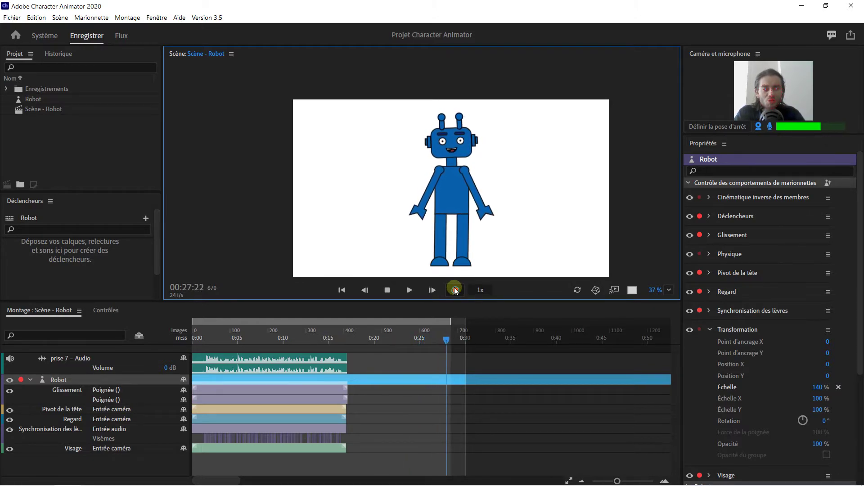
pyautogui.click(454, 290)
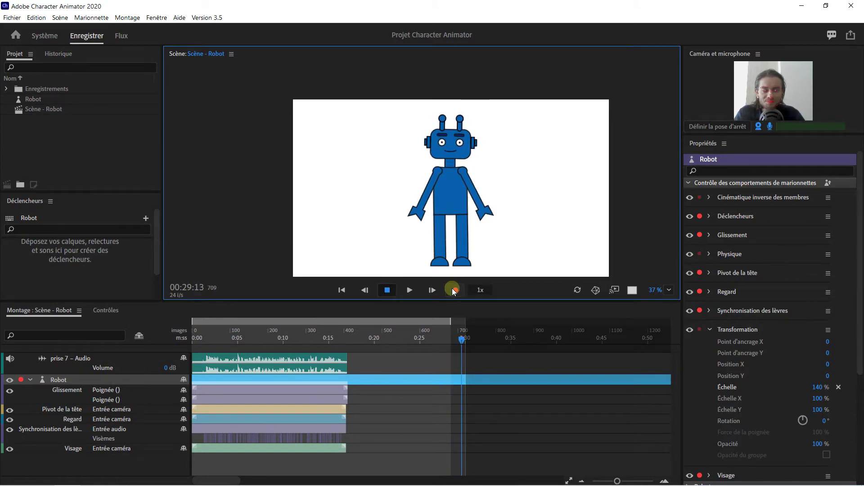
# Step: Extend the end of the timeline's work area to about 32 seconds and return the playhead to 00:16:23, where the new take begins
pyautogui.moveTo(463, 342); pyautogui.dragTo(348, 336)
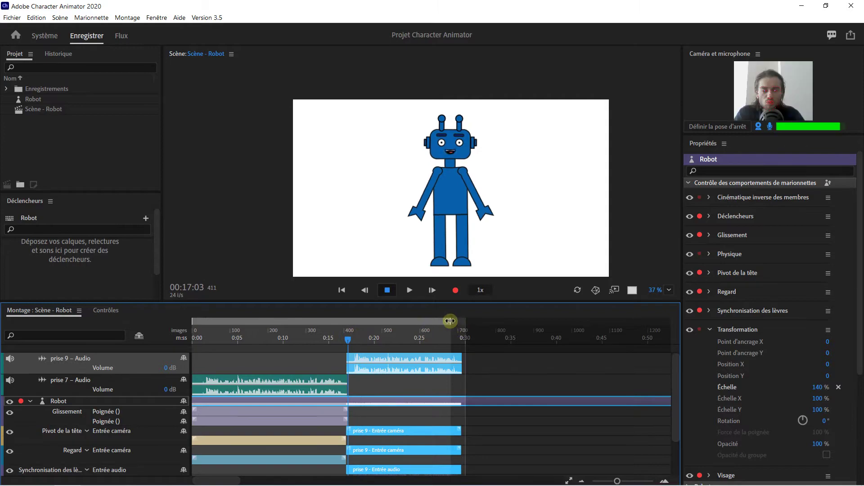
pyautogui.moveTo(450, 321); pyautogui.dragTo(486, 321)
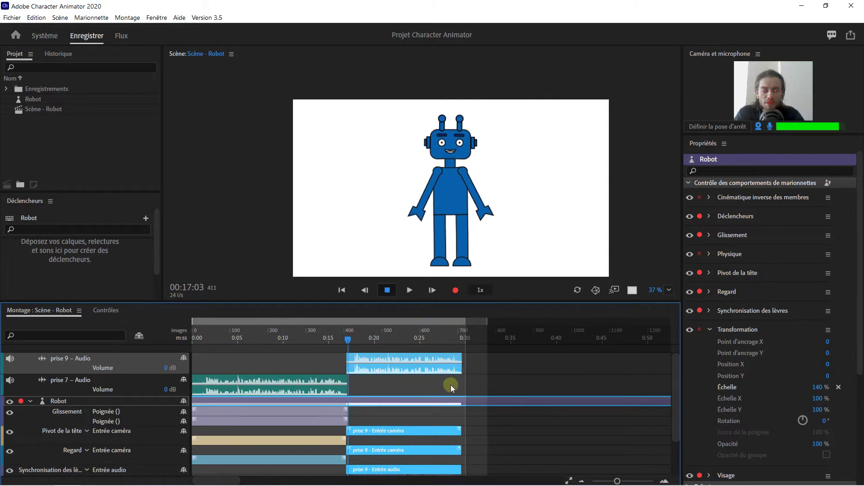
pyautogui.moveTo(347, 337)
pyautogui.mouseDown()
pyautogui.moveTo(449, 339)
pyautogui.moveTo(346, 336)
pyautogui.mouseUp()
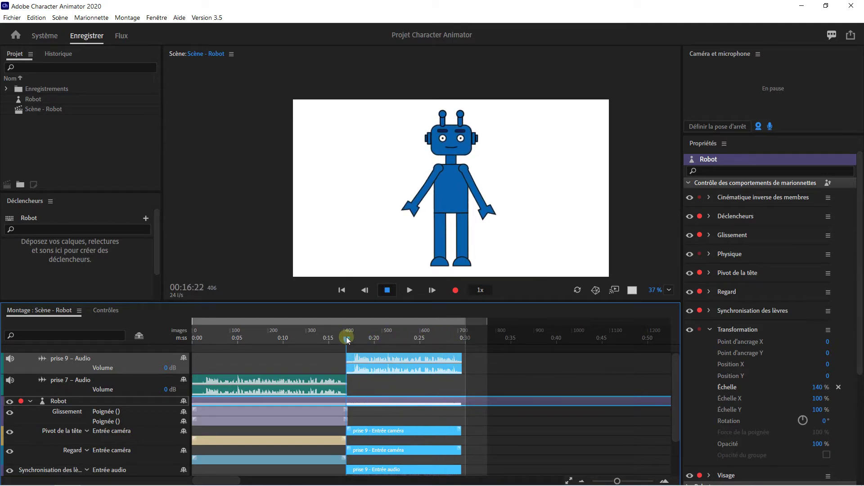
# Step: Mute both the prise 9 and prise 7 audio tracks
pyautogui.click(100, 367)
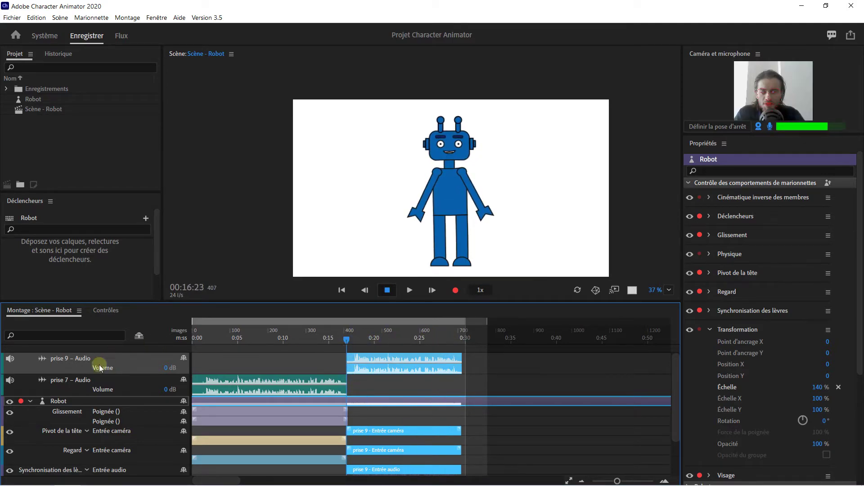
pyautogui.click(11, 360)
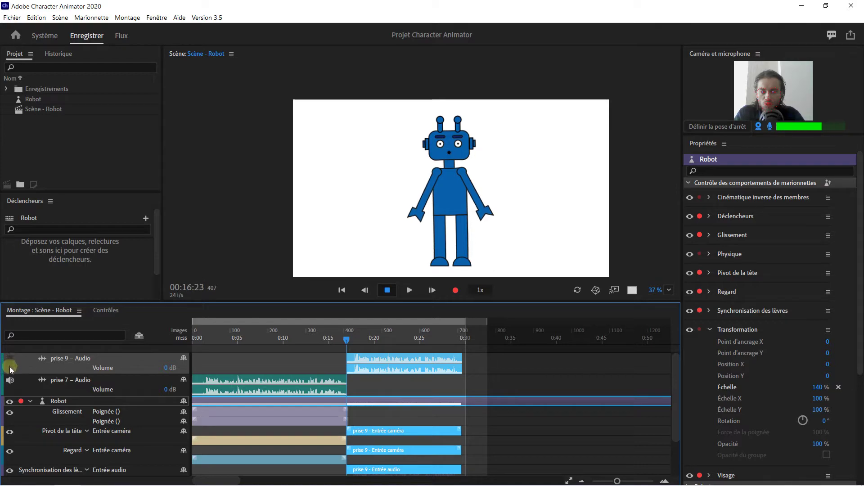
pyautogui.click(10, 382)
pyautogui.click(350, 353)
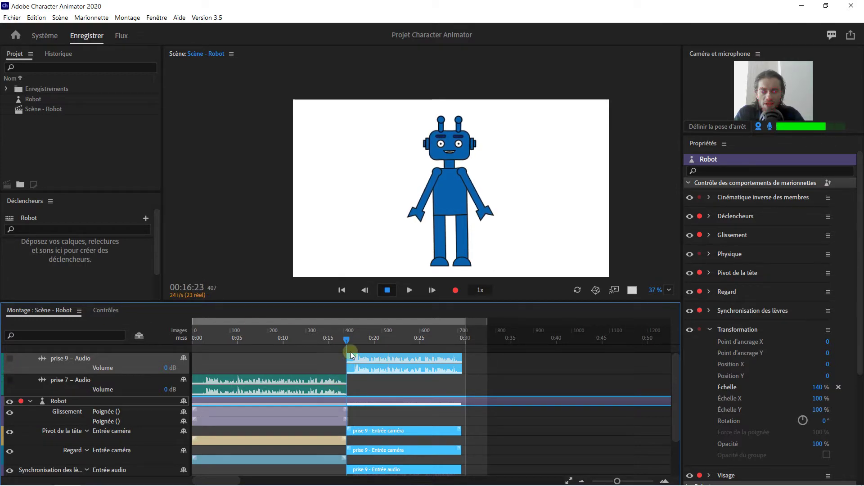
# Step: Disarm all of the robot's behaviours for recording except Glissement
pyautogui.click(698, 216)
pyautogui.click(700, 254)
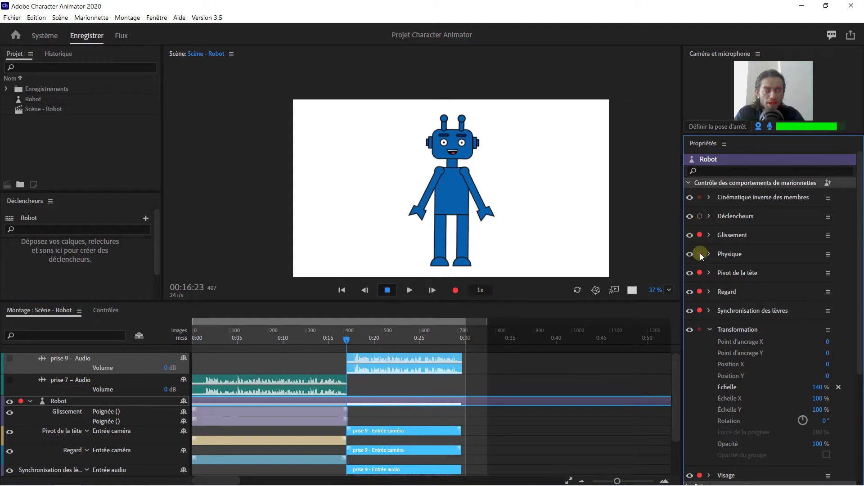
pyautogui.click(700, 292)
pyautogui.click(700, 310)
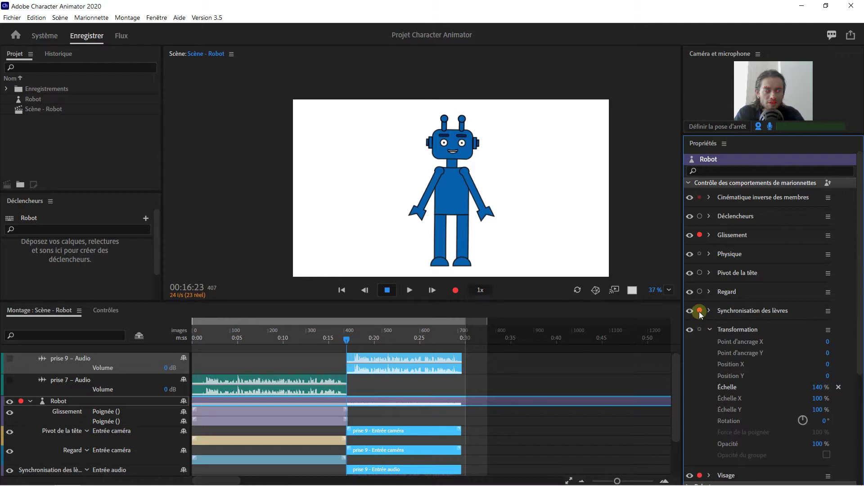
pyautogui.scroll(-4, 704, 335)
pyautogui.click(699, 310)
pyautogui.scroll(4, 709, 288)
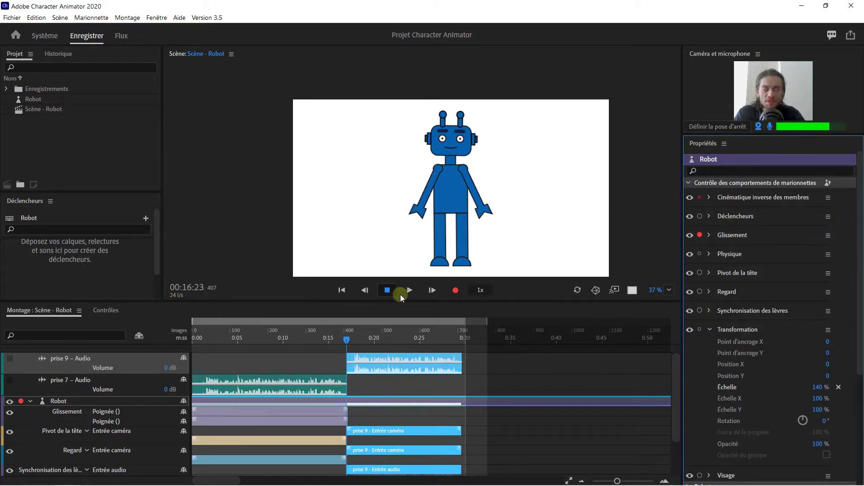
# Step: Record a take of both robot arms moving from 00:16:23 to about 00:29:04 by dragging the hands in the scene
pyautogui.click(454, 292)
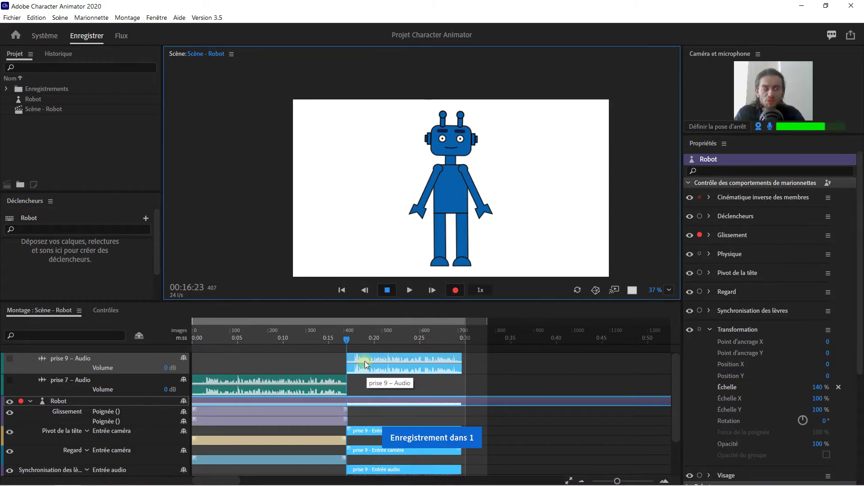
pyautogui.moveTo(418, 215)
pyautogui.mouseDown()
pyautogui.moveTo(408, 180)
pyautogui.moveTo(414, 158)
pyautogui.moveTo(439, 139)
pyautogui.moveTo(412, 180)
pyautogui.moveTo(416, 219)
pyautogui.mouseUp()
pyautogui.moveTo(482, 211)
pyautogui.mouseDown()
pyautogui.moveTo(490, 195)
pyautogui.moveTo(475, 145)
pyautogui.moveTo(505, 162)
pyautogui.moveTo(509, 197)
pyautogui.moveTo(487, 228)
pyautogui.mouseUp()
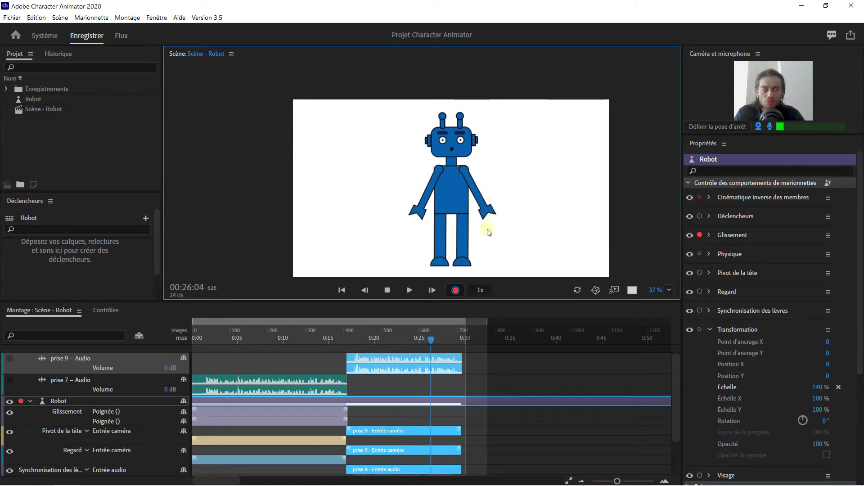
pyautogui.click(457, 290)
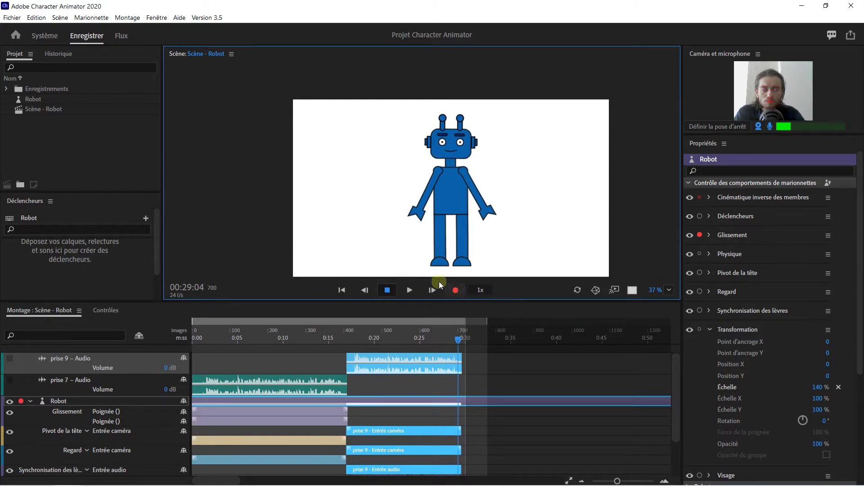
# Step: Unmute the prise 9 and prise 7 audio tracks and delete the prise 10 audio track
pyautogui.moveTo(459, 339); pyautogui.dragTo(126, 319)
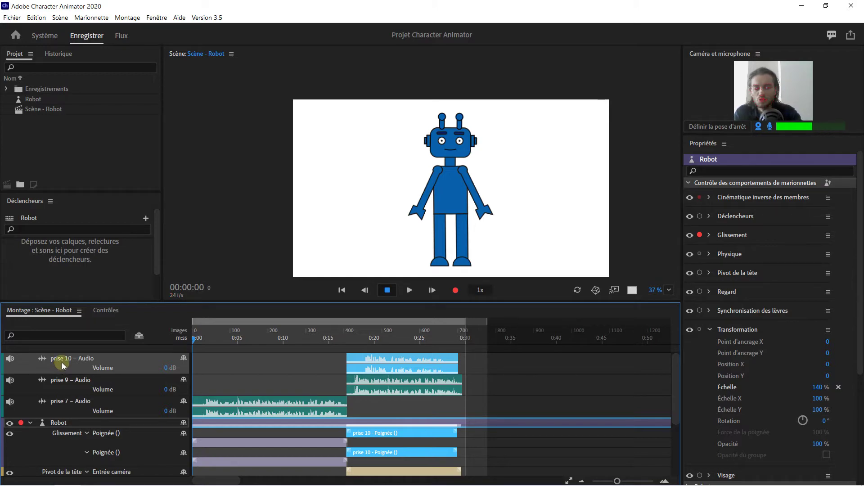
pyautogui.press('Delete')
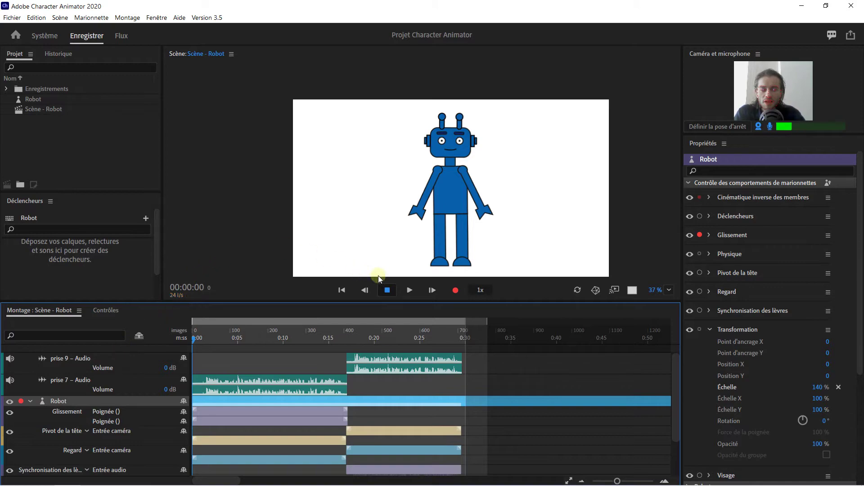
# Step: Play the scene from the beginning to about 00:28:20 to review both performances and their arm movements
pyautogui.click(407, 289)
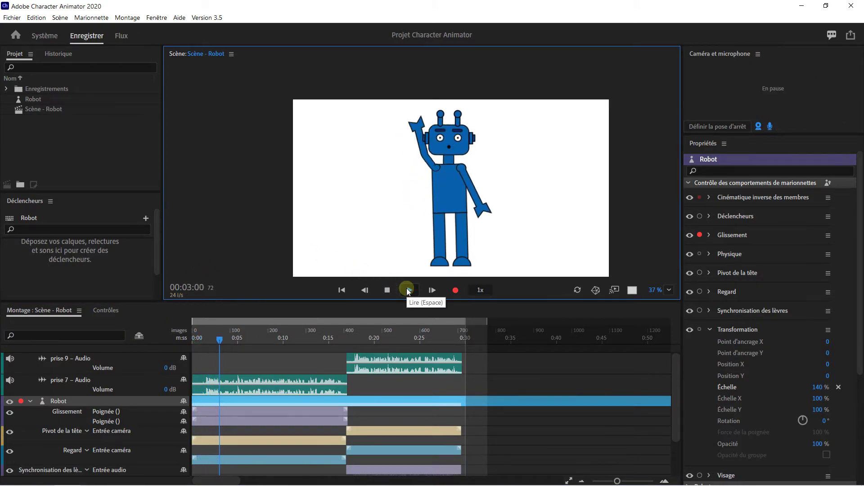
pyautogui.scroll(-1, 370, 363)
pyautogui.scroll(1, 375, 358)
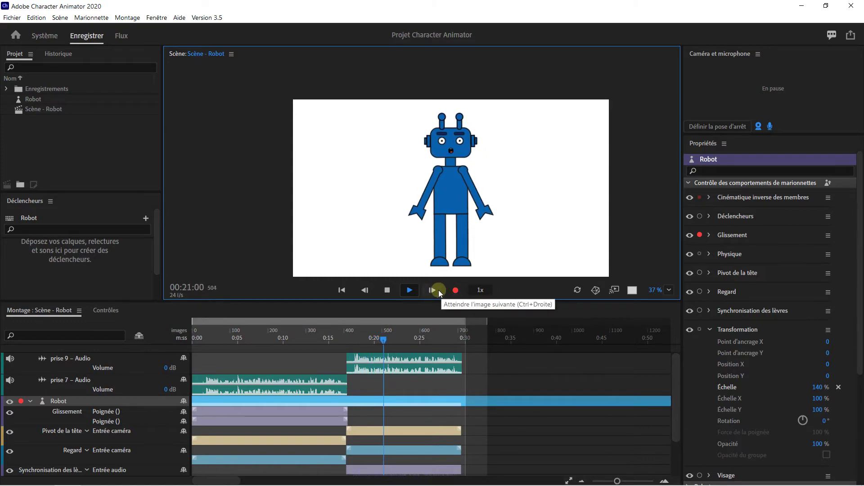
pyautogui.click(388, 290)
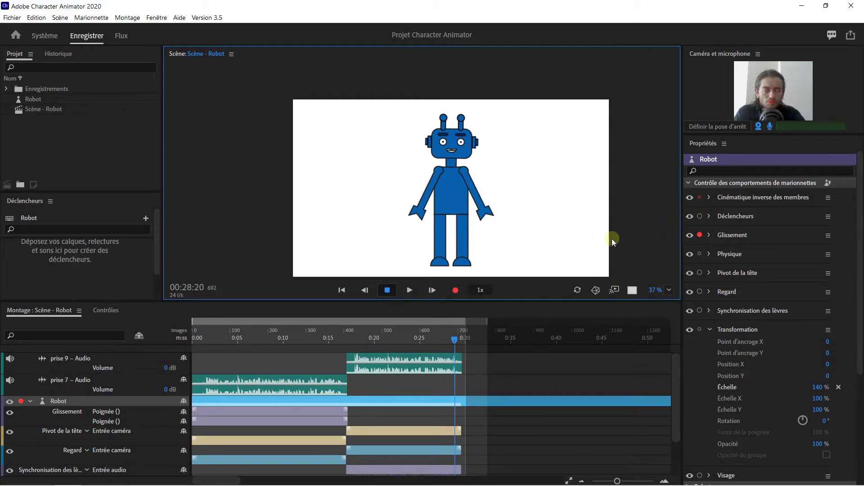
# Step: Record another arm-movement take over the existing one, from 00:16:23 to about 00:28:06
pyautogui.moveTo(455, 340); pyautogui.dragTo(349, 345)
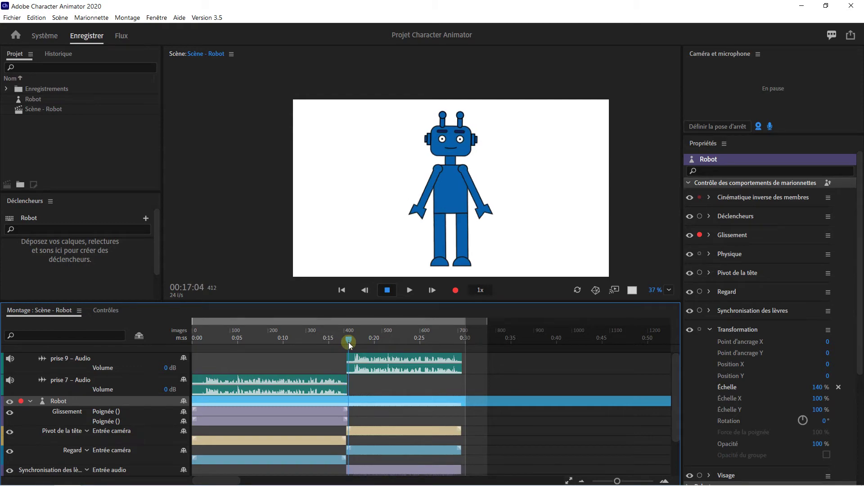
pyautogui.click(243, 130)
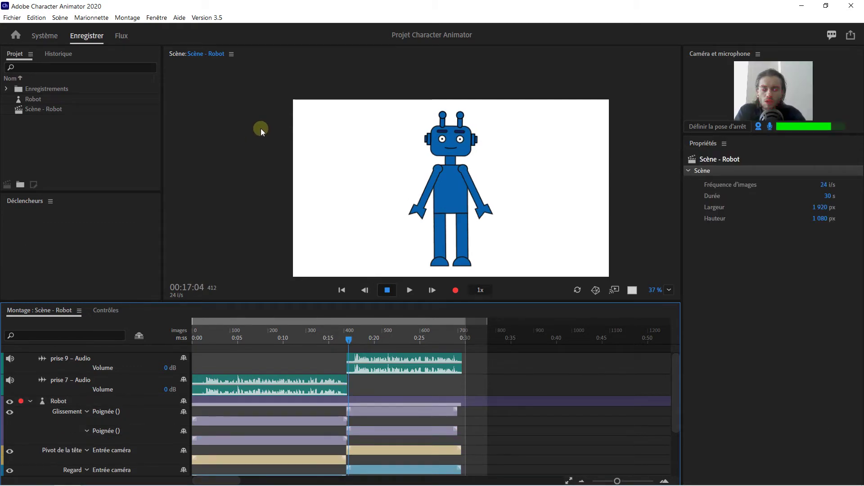
pyautogui.click(347, 340)
pyautogui.moveTo(347, 340); pyautogui.dragTo(348, 342)
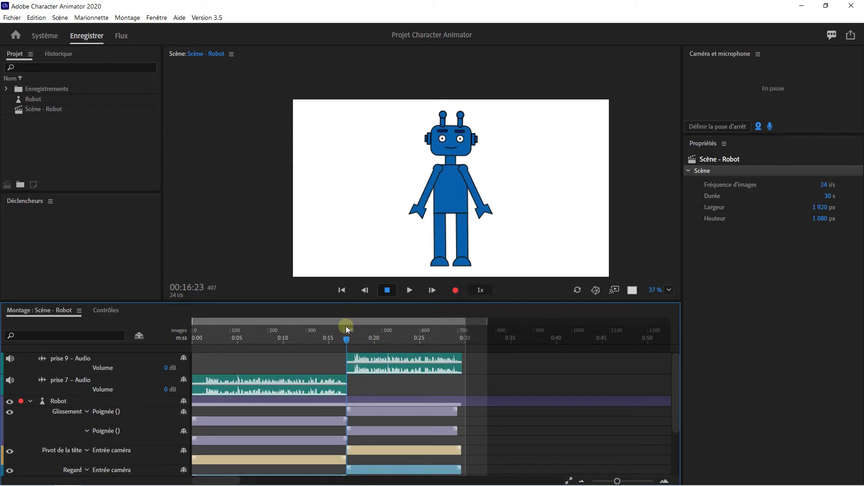
pyautogui.click(39, 19)
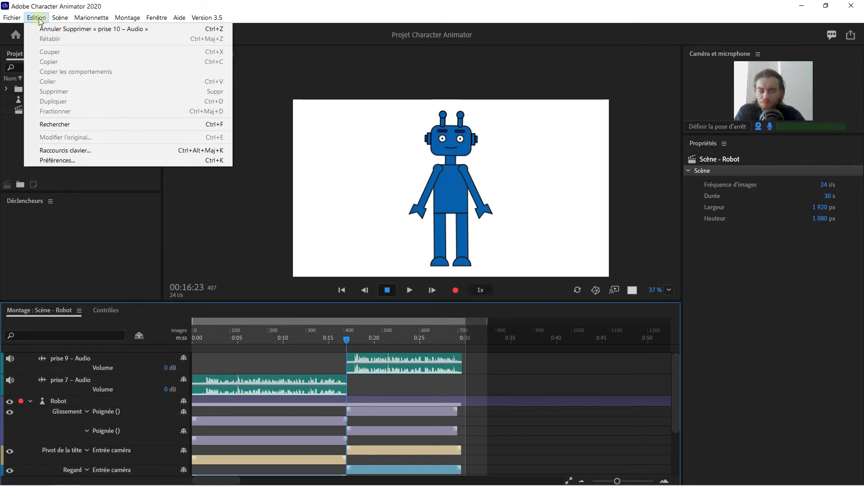
pyautogui.click(39, 20)
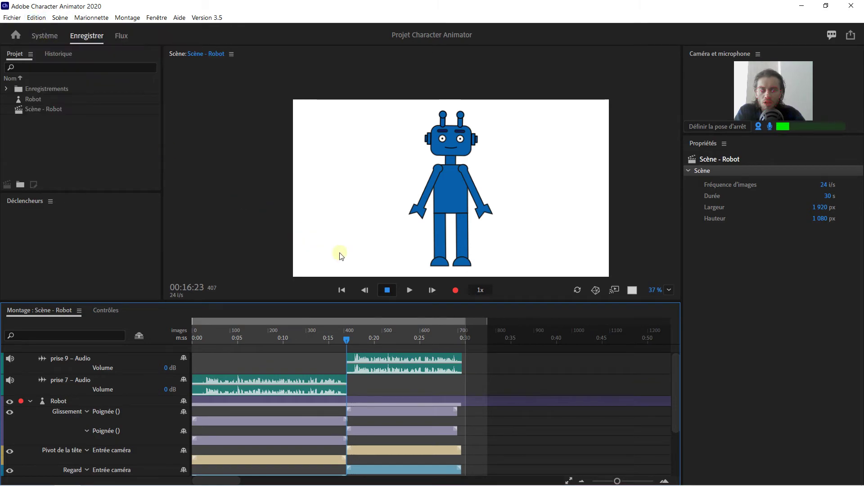
pyautogui.click(453, 292)
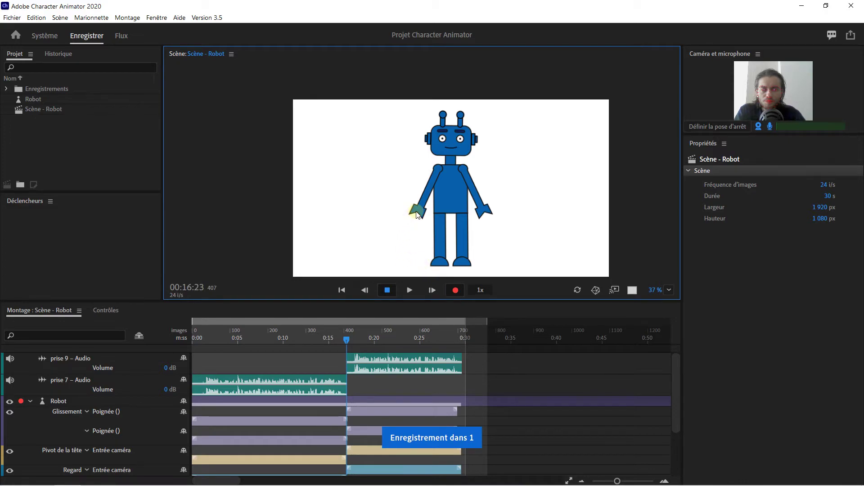
pyautogui.moveTo(420, 213)
pyautogui.mouseDown()
pyautogui.moveTo(423, 162)
pyautogui.moveTo(386, 166)
pyautogui.mouseUp()
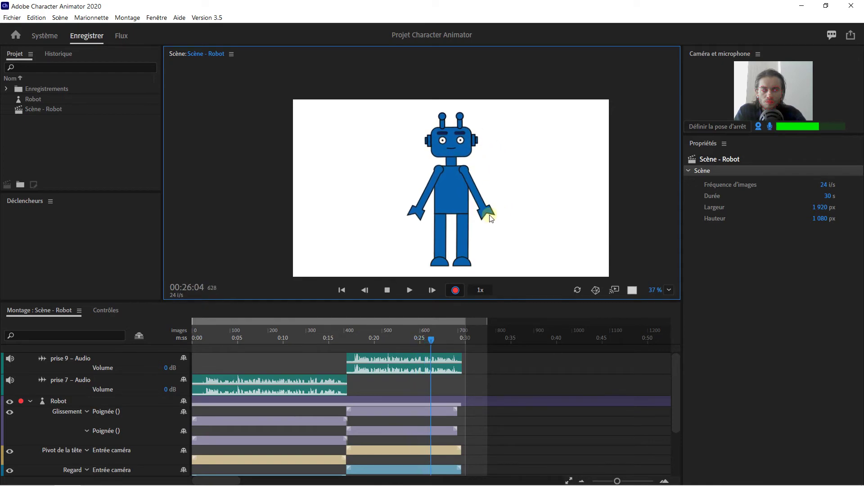
pyautogui.click(456, 292)
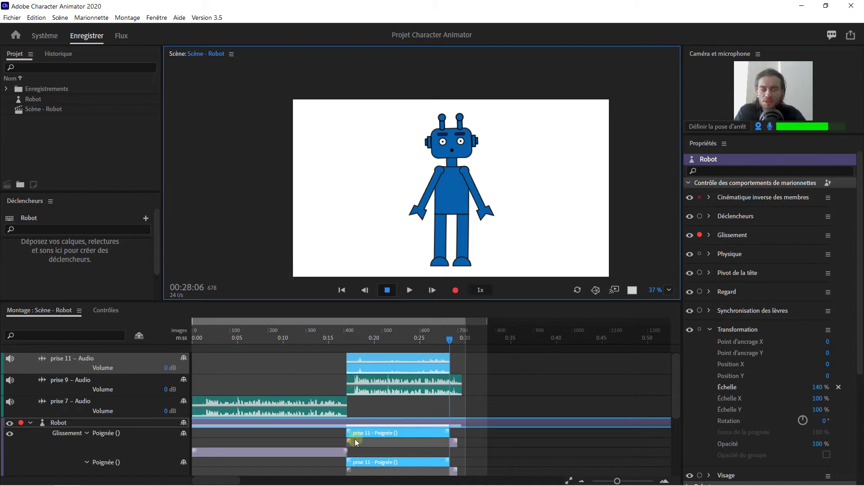
# Step: Delete the prise 11 audio track recorded with the arm movements
pyautogui.click(378, 358)
pyautogui.press('Delete')
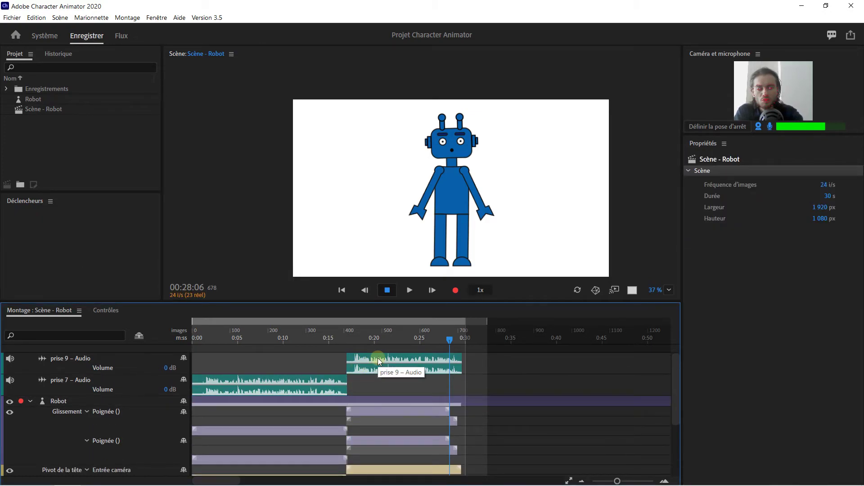
pyautogui.click(278, 380)
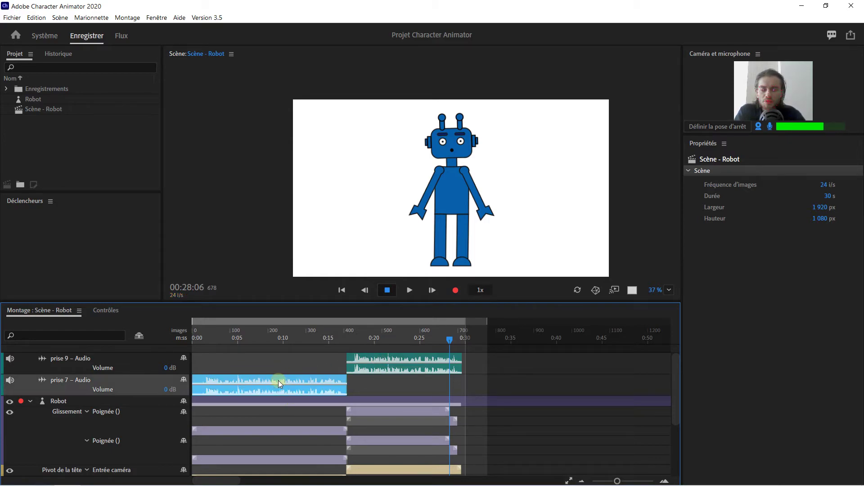
# Step: Play the junction between the first and second performances, stopping at about 00:18:10, to check the arm transition
pyautogui.moveTo(448, 344); pyautogui.dragTo(303, 336)
pyautogui.click(405, 292)
pyautogui.click(407, 292)
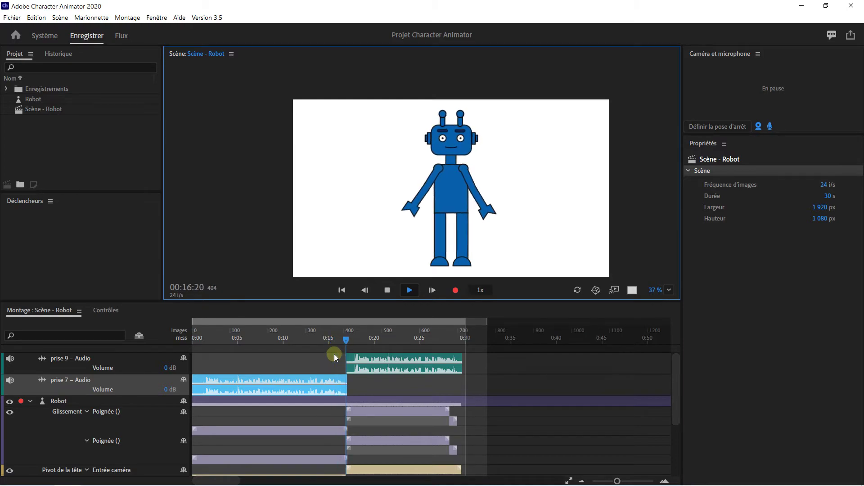
pyautogui.click(388, 290)
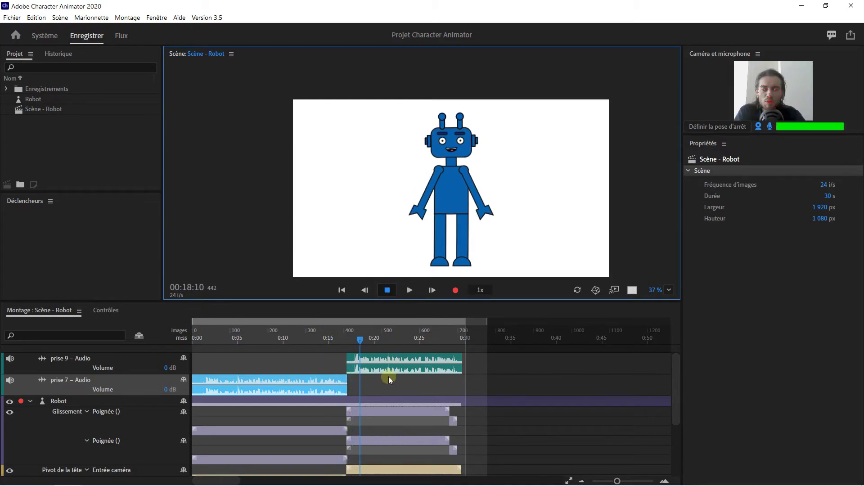
pyautogui.scroll(-1, 383, 363)
pyautogui.scroll(1, 352, 360)
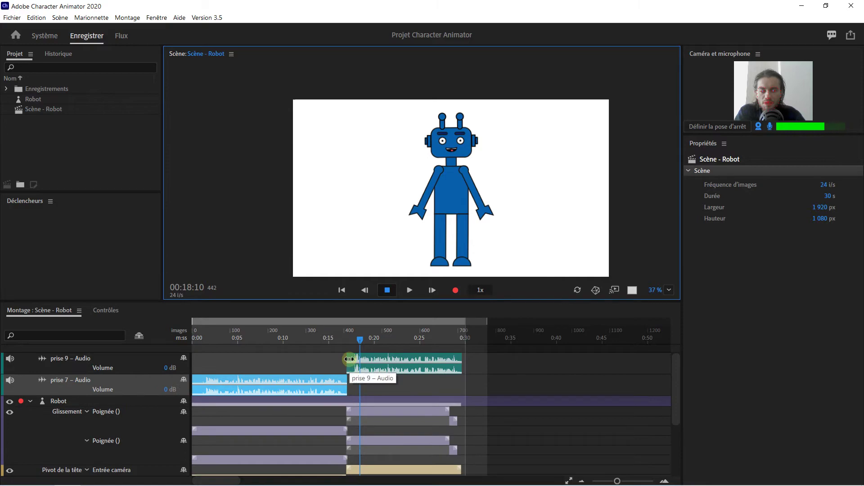
# Step: Add blends of about two seconds at the start and end of both prise 11 Poignée takes
pyautogui.click(347, 365)
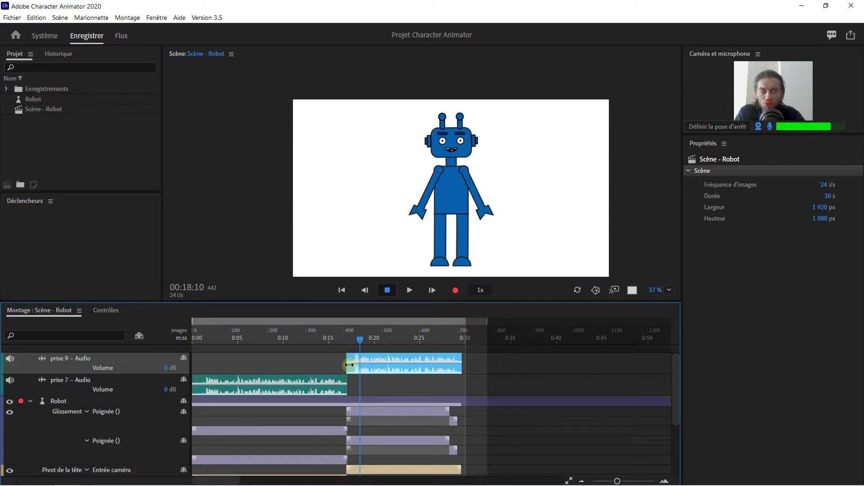
pyautogui.press('Delete')
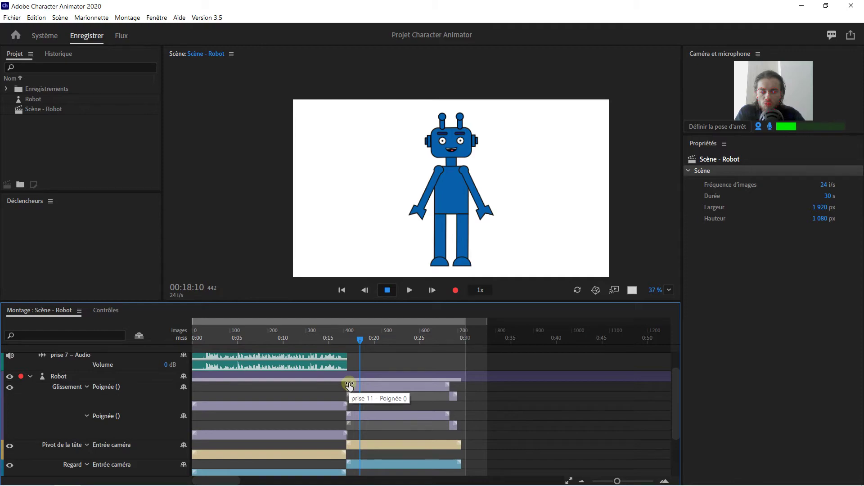
pyautogui.click(348, 383)
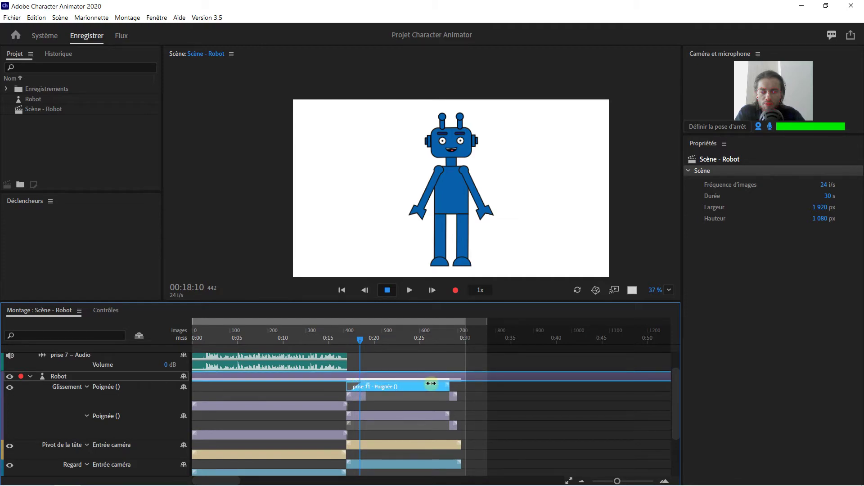
pyautogui.click(448, 387)
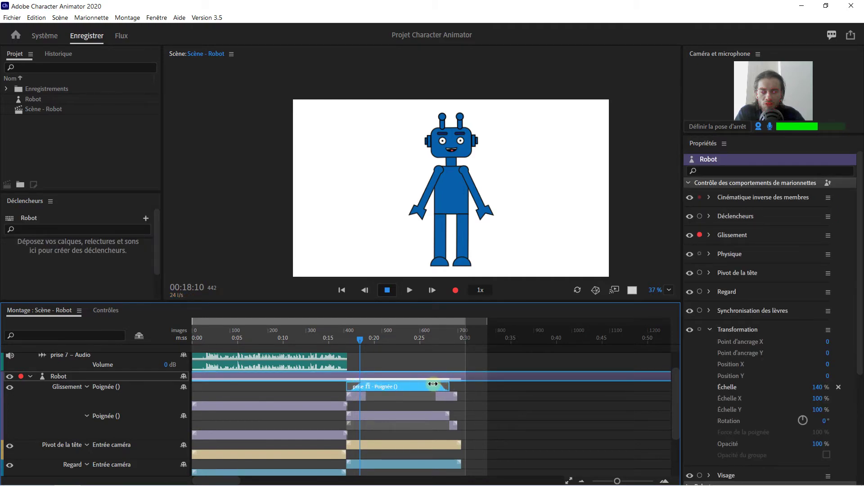
pyautogui.moveTo(432, 384); pyautogui.dragTo(358, 412)
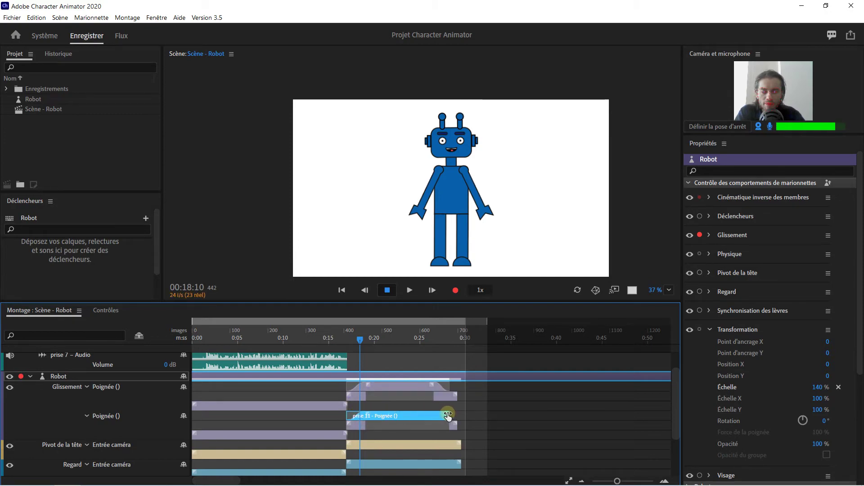
pyautogui.moveTo(447, 415); pyautogui.dragTo(437, 412)
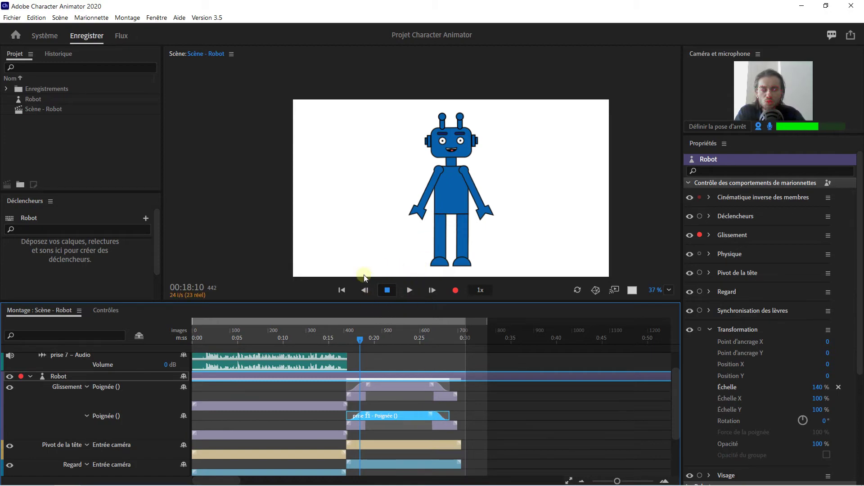
# Step: Replay the junction between the two performances up to about 00:20:11 to check the blended arm movement
pyautogui.moveTo(363, 342); pyautogui.dragTo(326, 342)
pyautogui.click(406, 290)
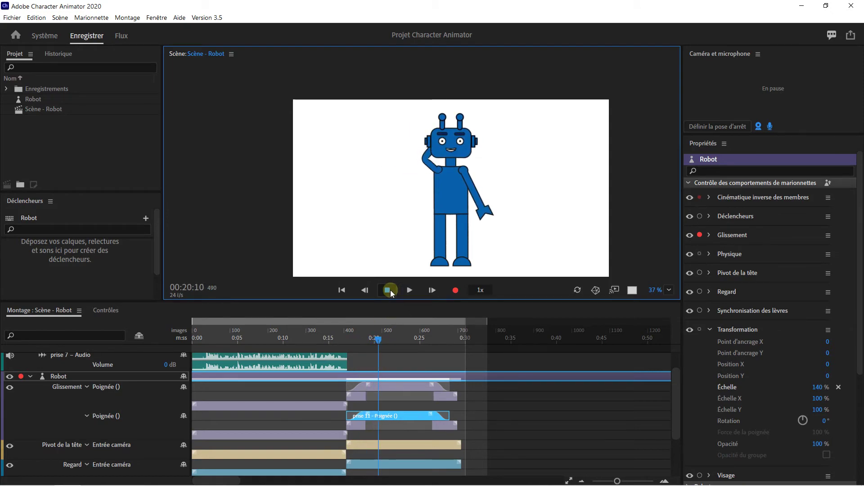
pyautogui.click(388, 290)
# Step: Add start and end blends of about two seconds to both prise 10 Poignée takes
pyautogui.moveTo(348, 383)
pyautogui.mouseDown()
pyautogui.moveTo(357, 385)
pyautogui.moveTo(349, 383)
pyautogui.mouseUp()
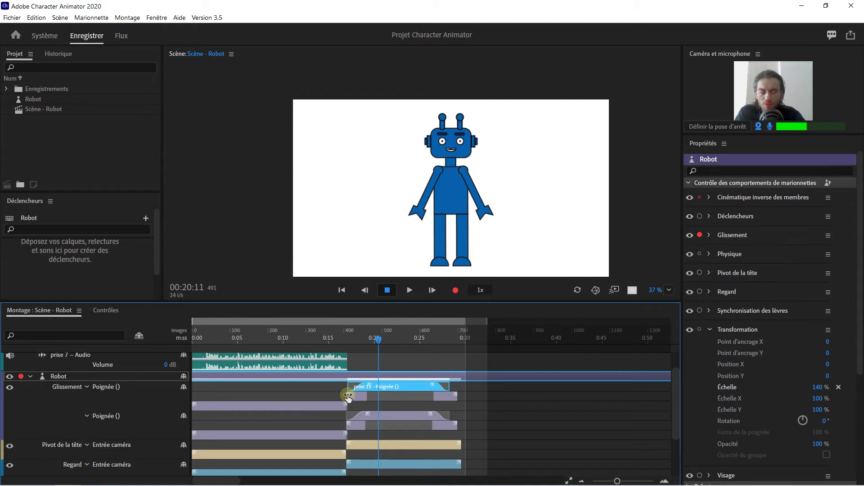
pyautogui.click(349, 395)
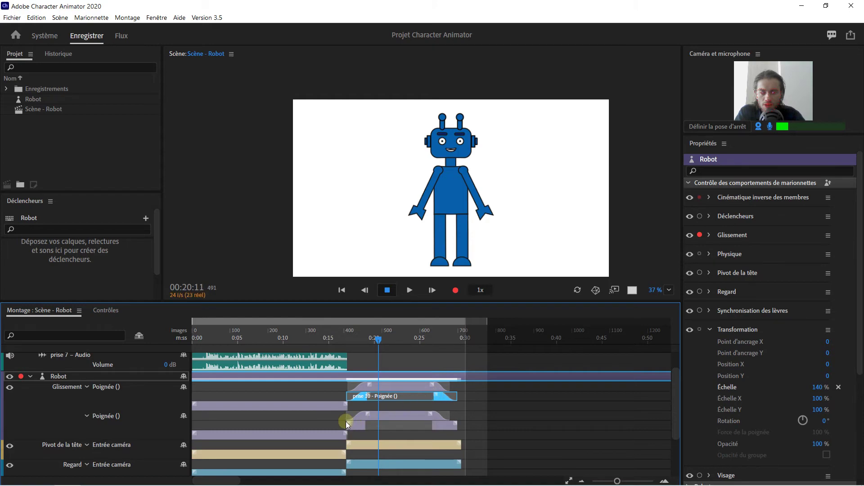
pyautogui.click(357, 424)
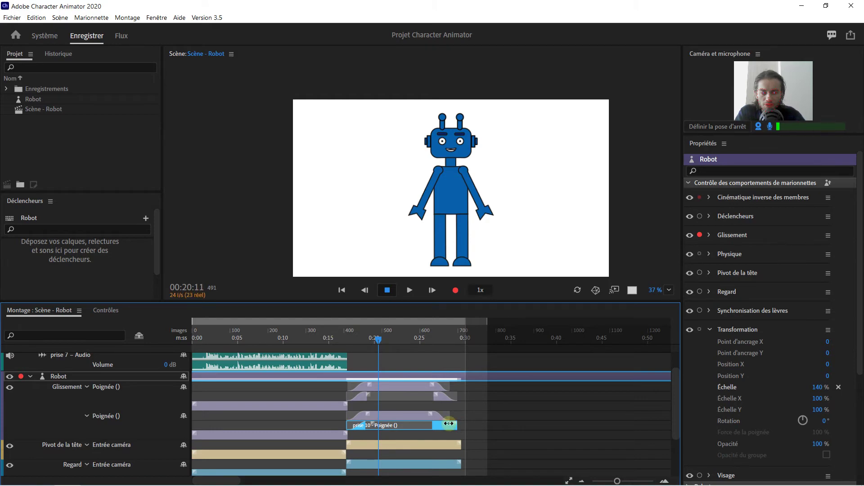
pyautogui.scroll(-1, 431, 396)
pyautogui.scroll(-1, 431, 396)
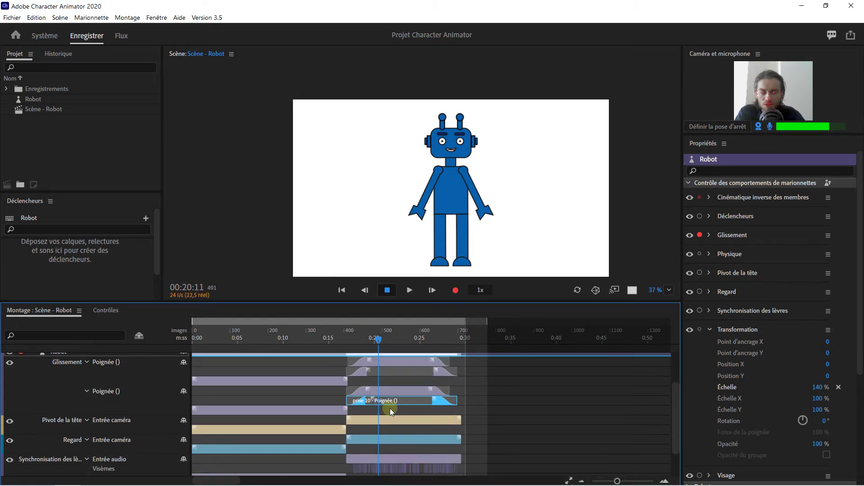
# Step: Add a start blend of about two seconds and an end blend of about three seconds to the prise 9 Pivot de la tête and Regard takes
pyautogui.click(356, 440)
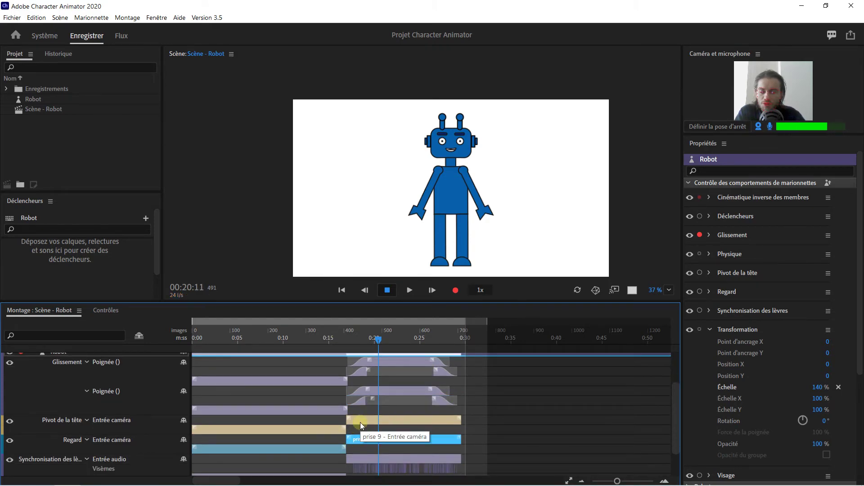
pyautogui.keyDown('shift'); pyautogui.click(360, 422); pyautogui.keyUp('shift')
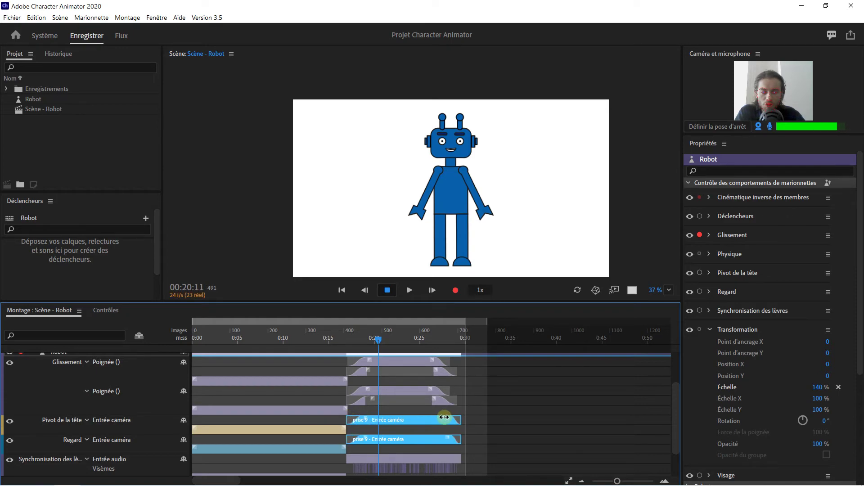
# Step: Try to blend the start of the prise 9 Synchronisation des lèvres audio take and Visage camera take together
pyautogui.scroll(-2, 360, 442)
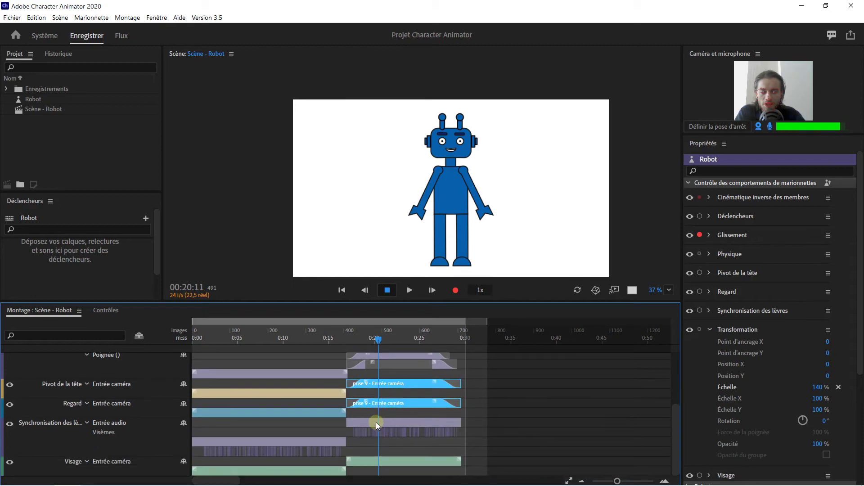
pyautogui.click(365, 463)
pyautogui.keyDown('shift'); pyautogui.click(363, 422); pyautogui.keyUp('shift')
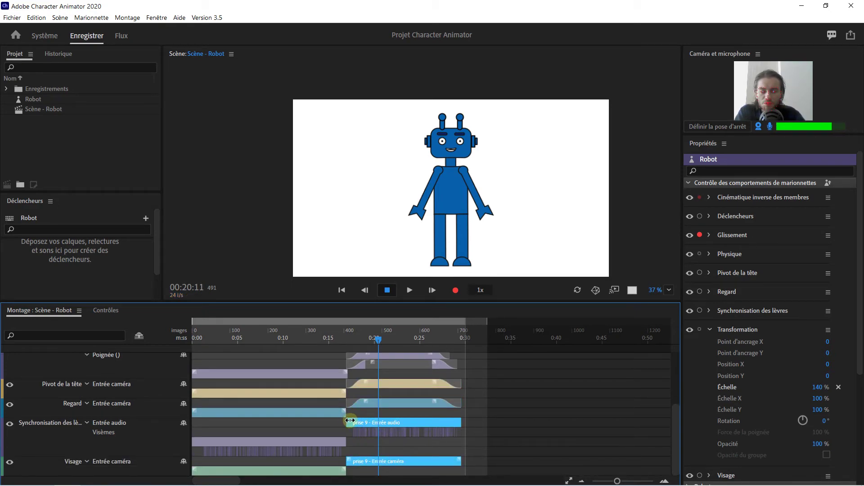
pyautogui.moveTo(347, 418); pyautogui.dragTo(347, 419)
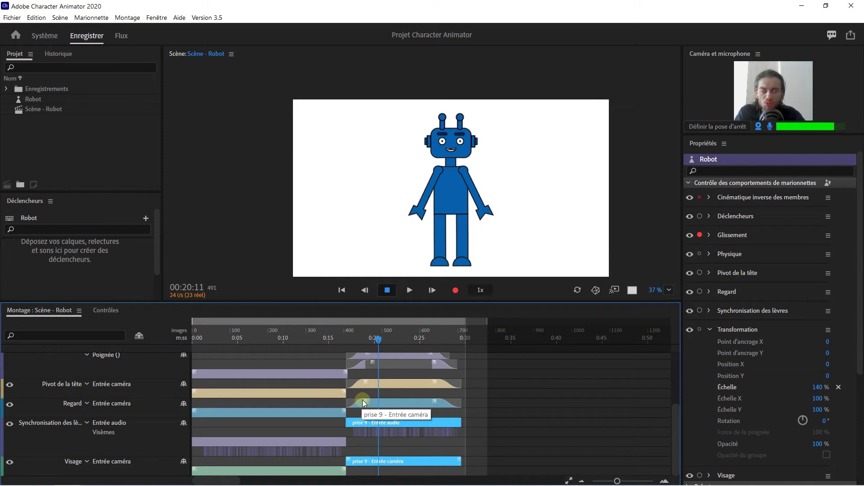
# Step: Scrub back to about 00:17:14 to check the start of the second performance and its blended takes
pyautogui.click(364, 386)
pyautogui.scroll(1, 364, 385)
pyautogui.scroll(6, 365, 384)
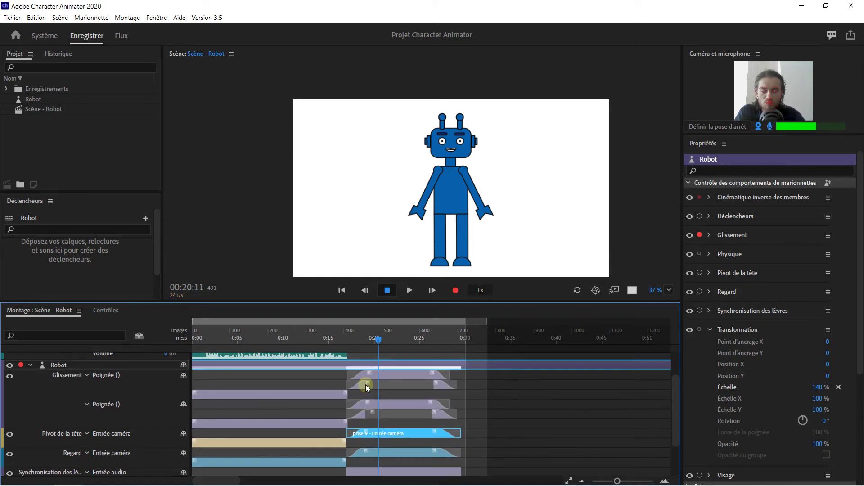
pyautogui.moveTo(378, 343); pyautogui.dragTo(353, 342)
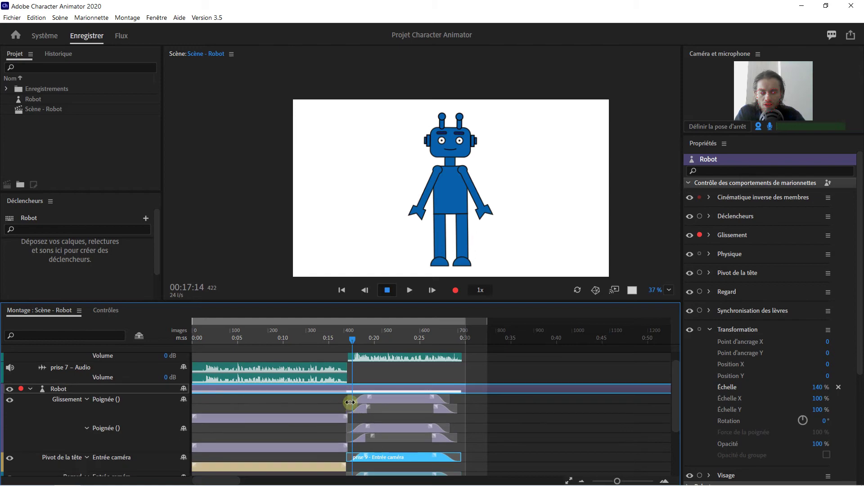
pyautogui.scroll(-5, 360, 387)
pyautogui.scroll(-1, 370, 382)
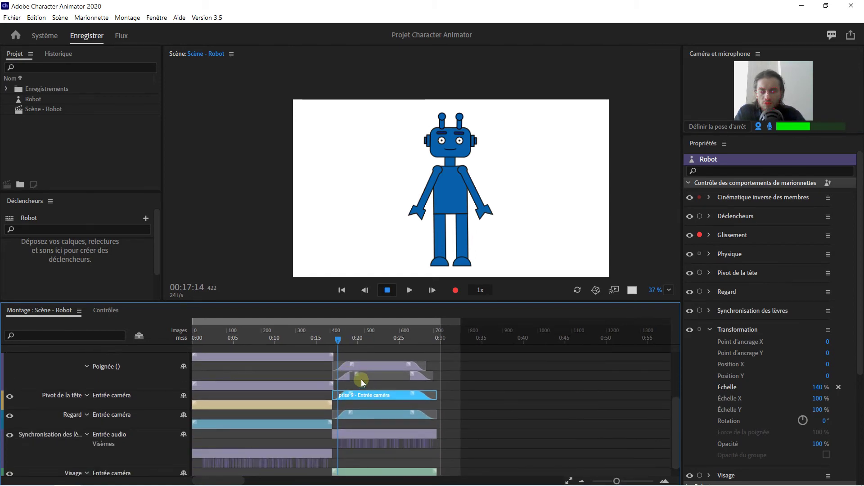
# Step: Return the playhead to the start of the scene and undo the last recording move
pyautogui.click(210, 98)
pyautogui.press('Home')
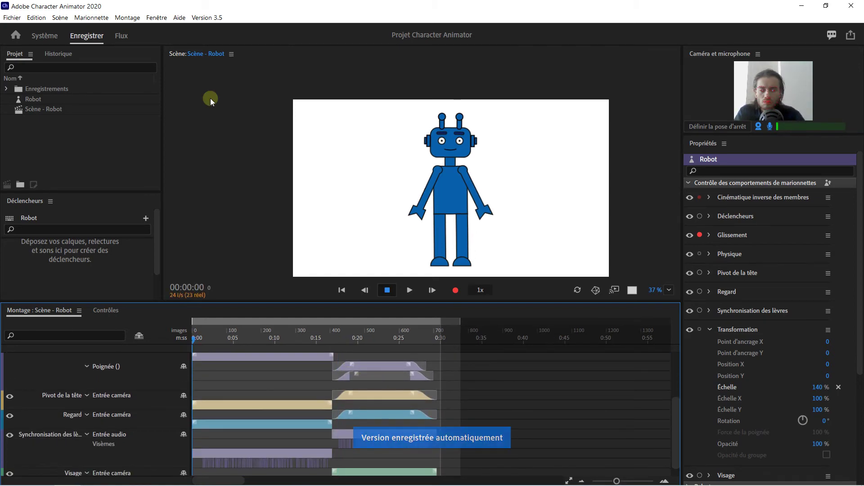
pyautogui.click(36, 18)
pyautogui.click(47, 29)
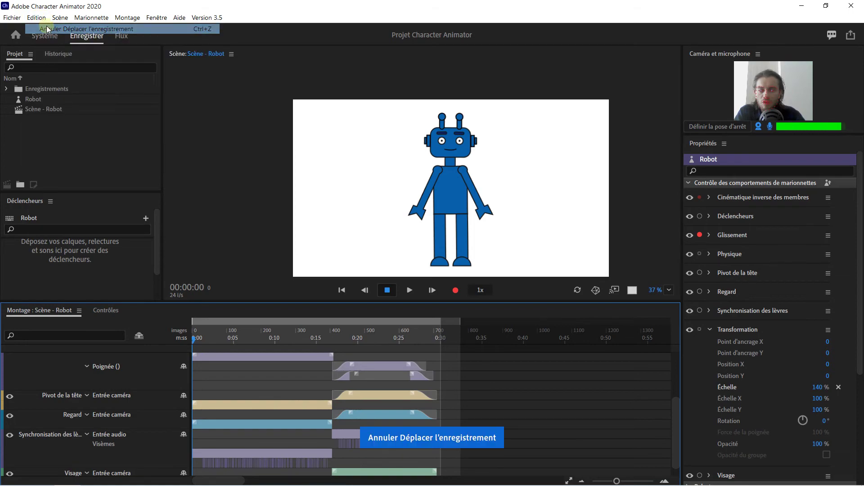
# Step: Add end blends of about 3.5 seconds to both prise 8 Poignée takes and the first performance's Pivot de la tête and Regard takes
pyautogui.scroll(2, 325, 366)
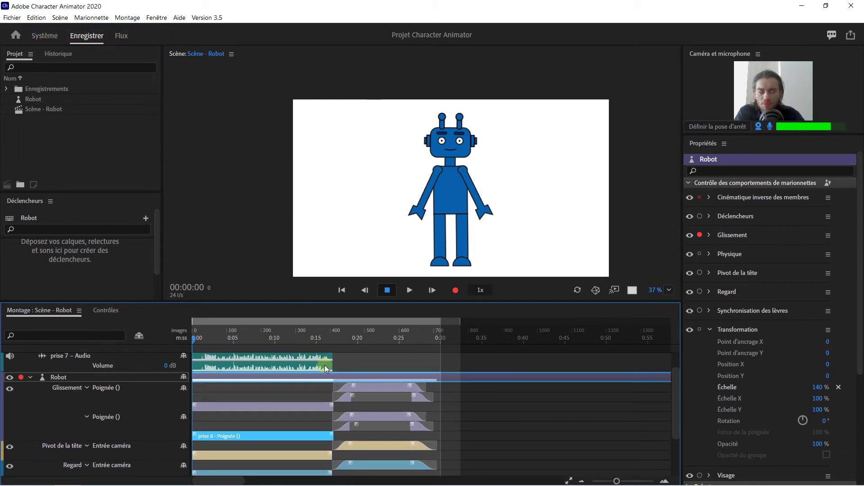
pyautogui.scroll(1, 292, 370)
pyautogui.scroll(-1, 293, 369)
pyautogui.scroll(1, 296, 382)
pyautogui.scroll(-1, 296, 378)
pyautogui.click(297, 405)
pyautogui.scroll(-1, 297, 404)
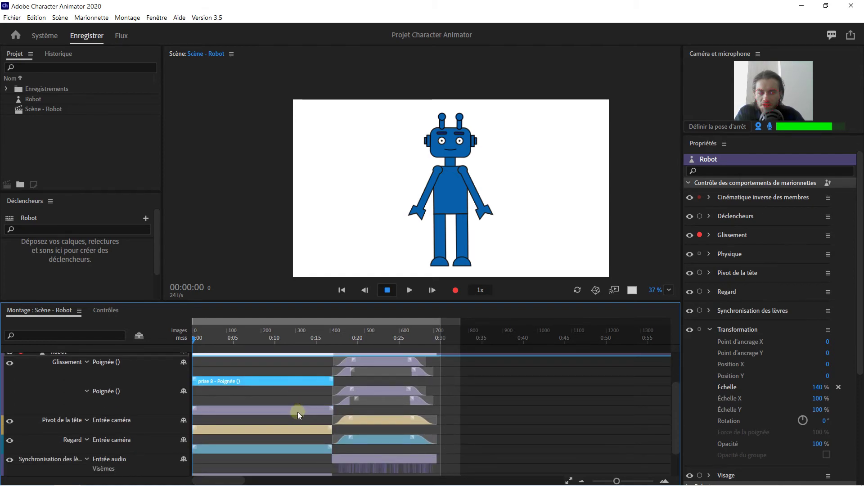
pyautogui.keyDown('shift'); pyautogui.click(298, 410); pyautogui.keyUp('shift')
pyautogui.hscroll(2, 298, 410)
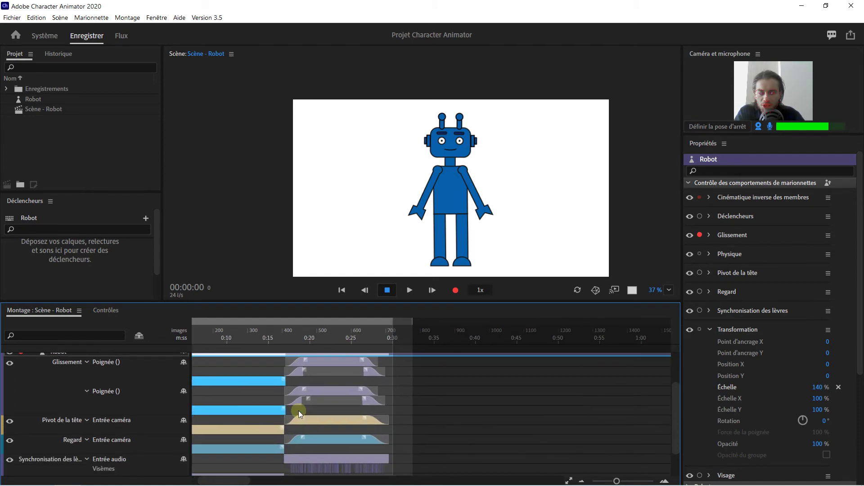
pyautogui.keyDown('shift'); pyautogui.click(264, 431); pyautogui.keyUp('shift')
pyautogui.keyDown('shift'); pyautogui.click(264, 448); pyautogui.keyUp('shift')
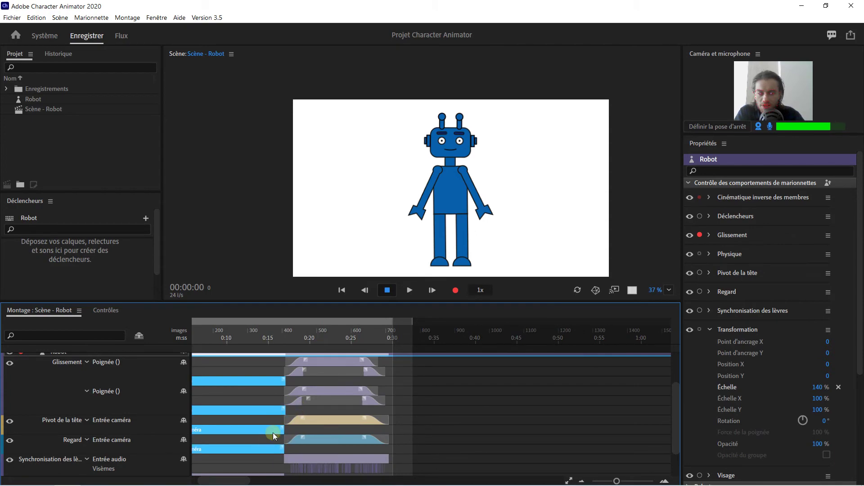
pyautogui.moveTo(280, 378); pyautogui.dragTo(255, 378)
# Step: Blend the Visage camera takes where the first and second performances meet
pyautogui.scroll(-2, 309, 416)
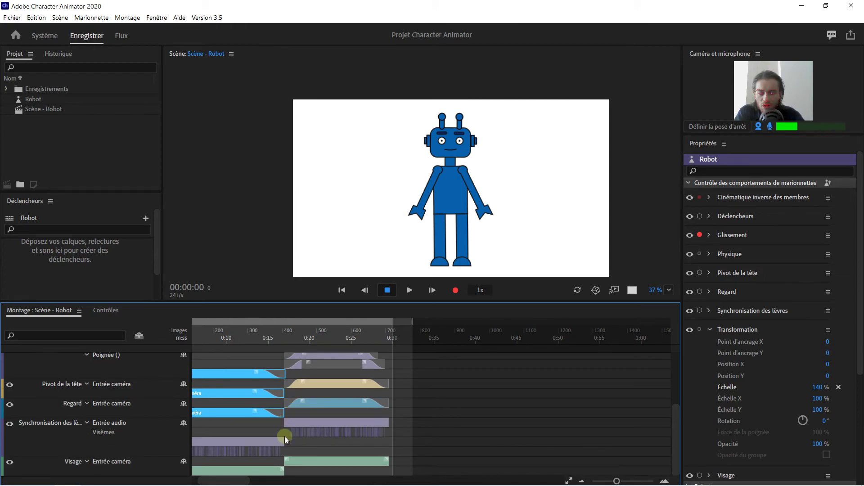
pyautogui.click(288, 460)
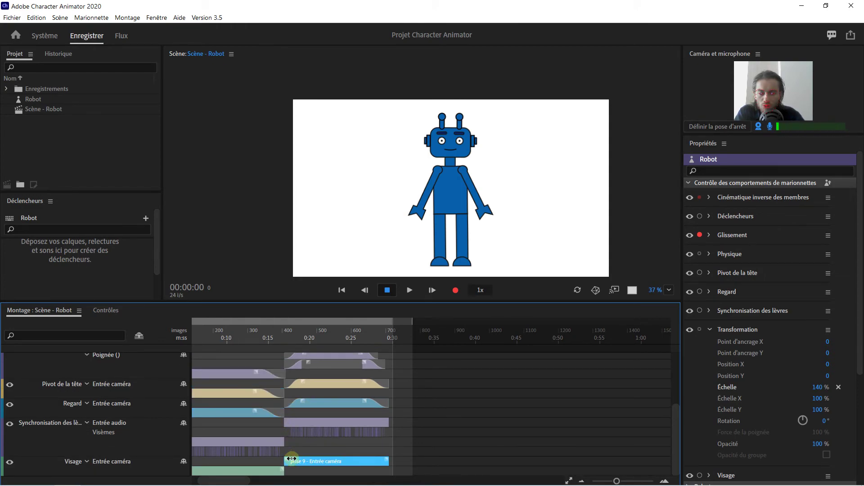
pyautogui.click(281, 469)
pyautogui.scroll(2, 285, 423)
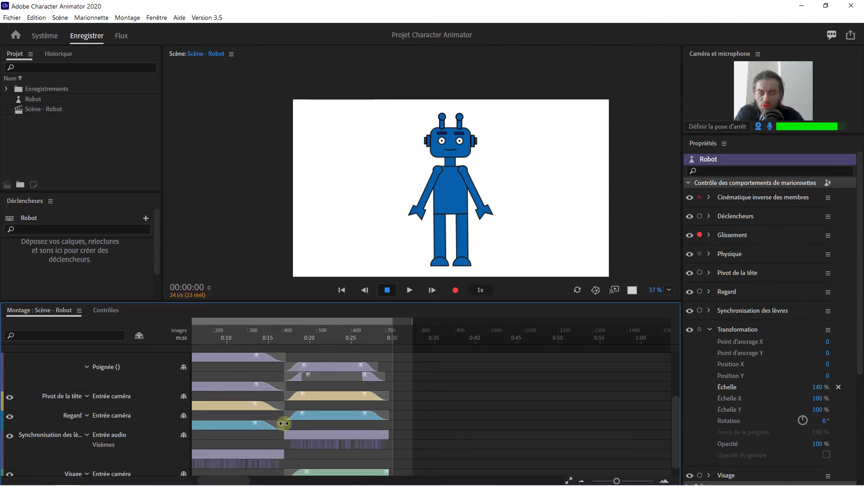
# Step: Play the whole scene from the start to 00:30:00 to check the blended performances
pyautogui.scroll(3, 295, 389)
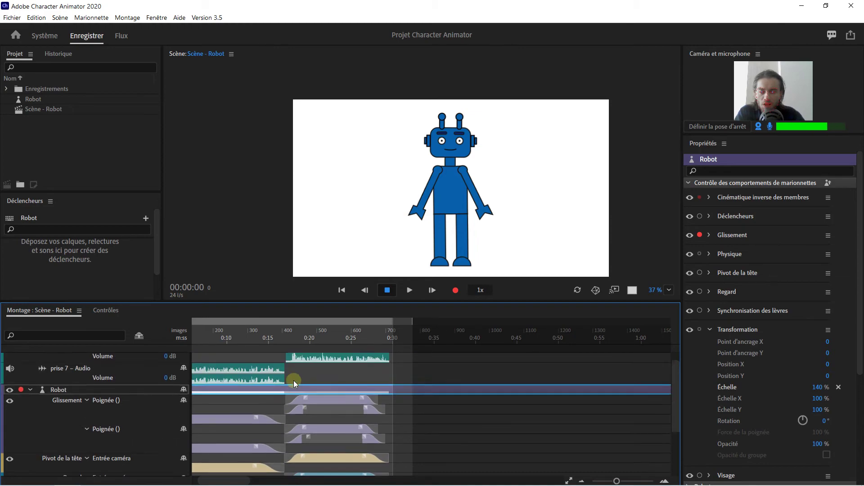
pyautogui.click(340, 290)
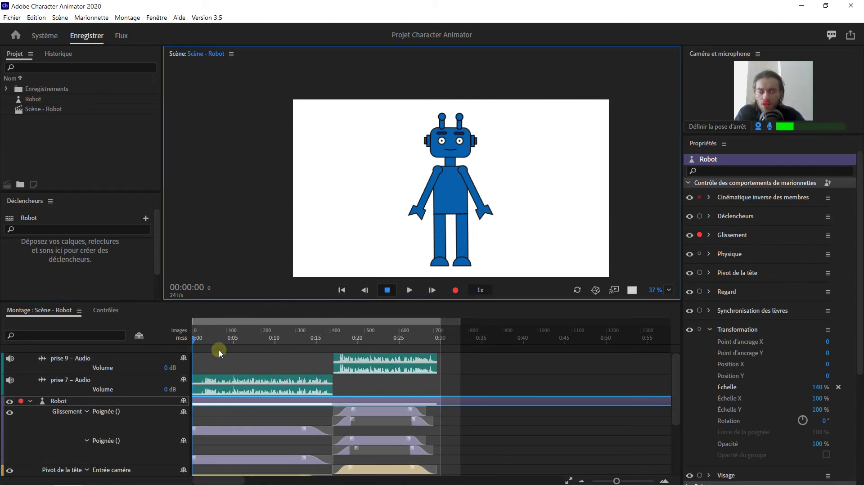
pyautogui.click(189, 338)
pyautogui.click(410, 290)
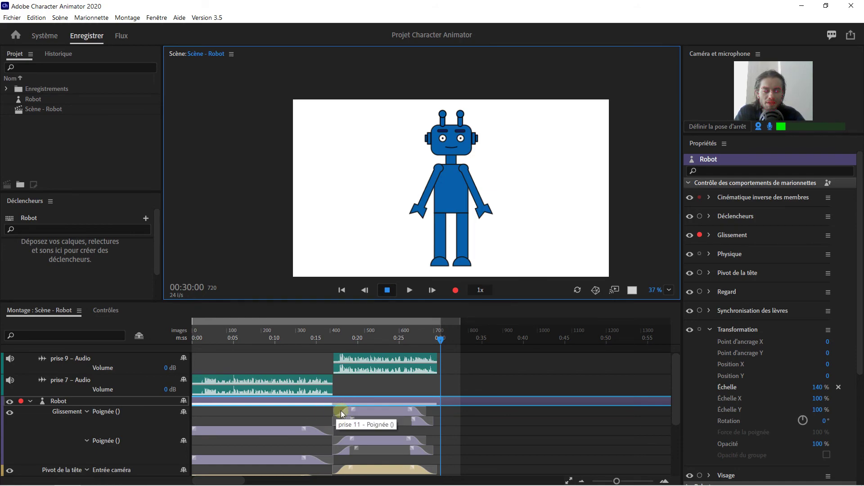
# Step: Scrub back to 00:21:15 and zoom the scene view out to 27 % to review the robot in the second performance
pyautogui.moveTo(352, 415); pyautogui.dragTo(362, 415)
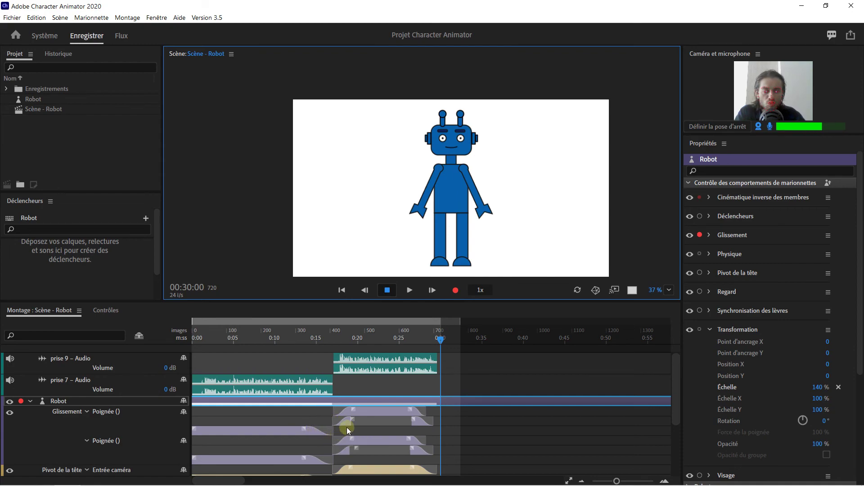
pyautogui.moveTo(439, 339); pyautogui.dragTo(370, 338)
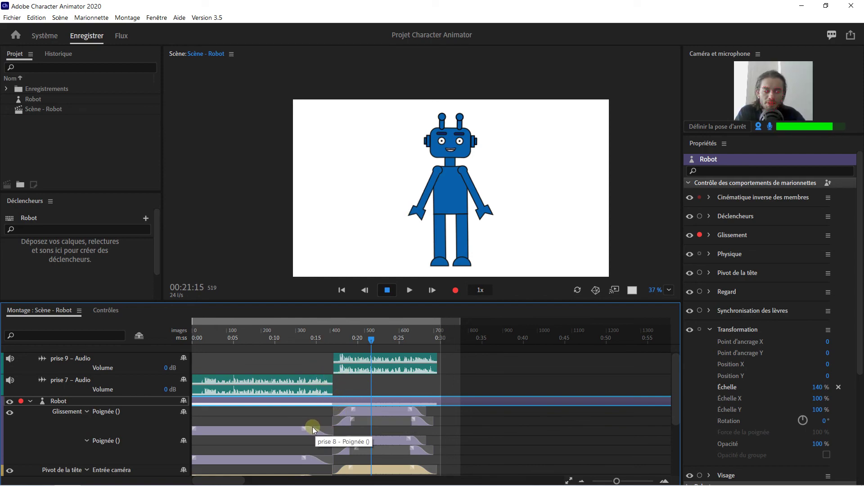
pyautogui.scroll(-2, 347, 331)
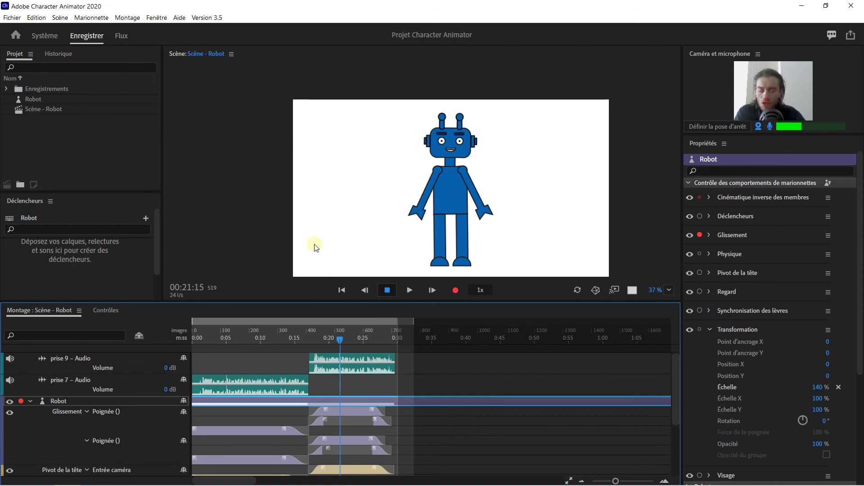
pyautogui.scroll(-2, 305, 195)
pyautogui.press('alt')
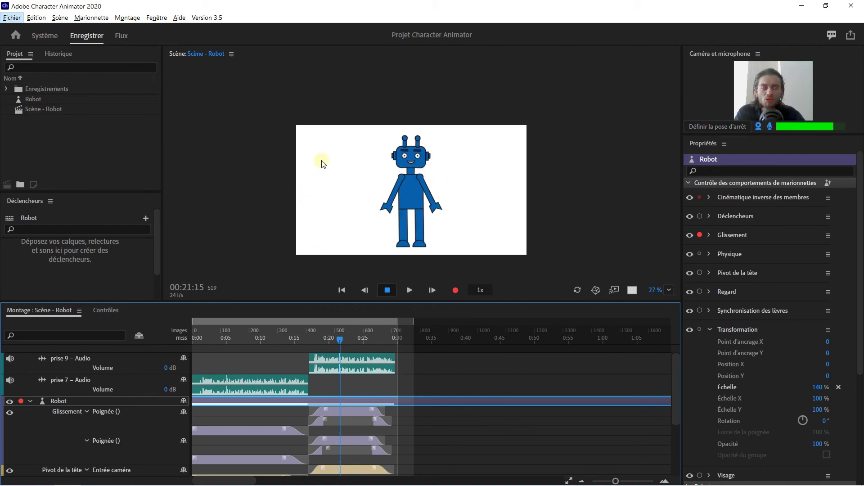